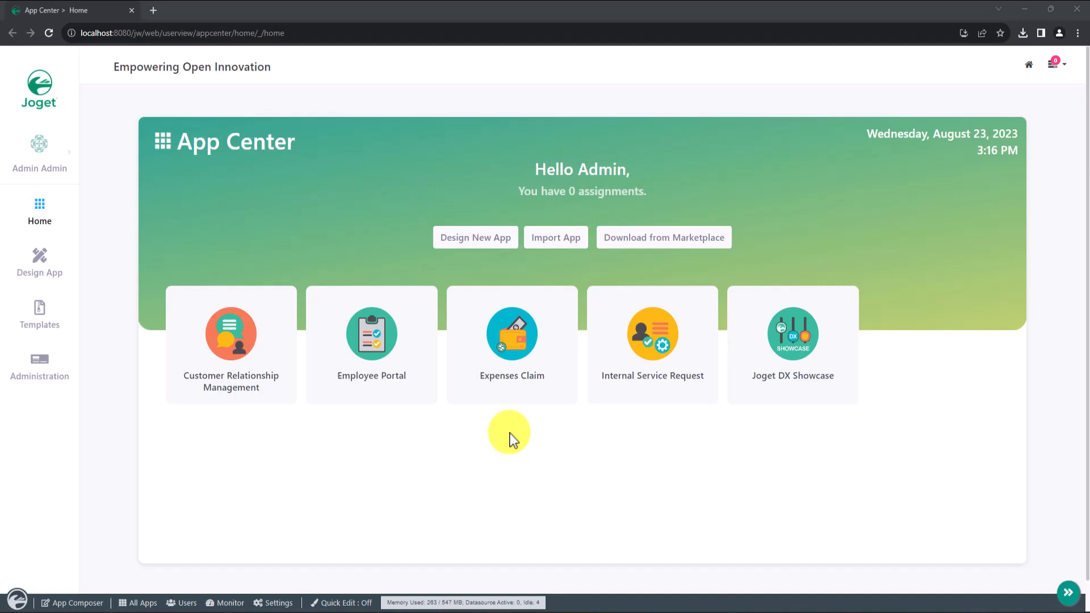
Create a blank app with the ID imageFormatter and the name Image Formatter.
click(480, 238)
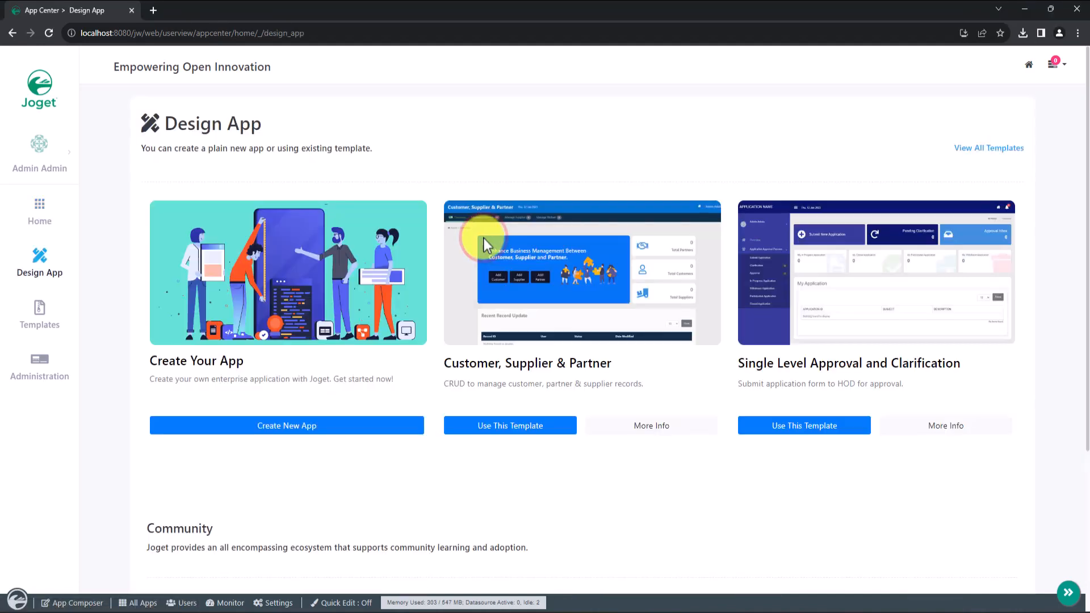
click(312, 427)
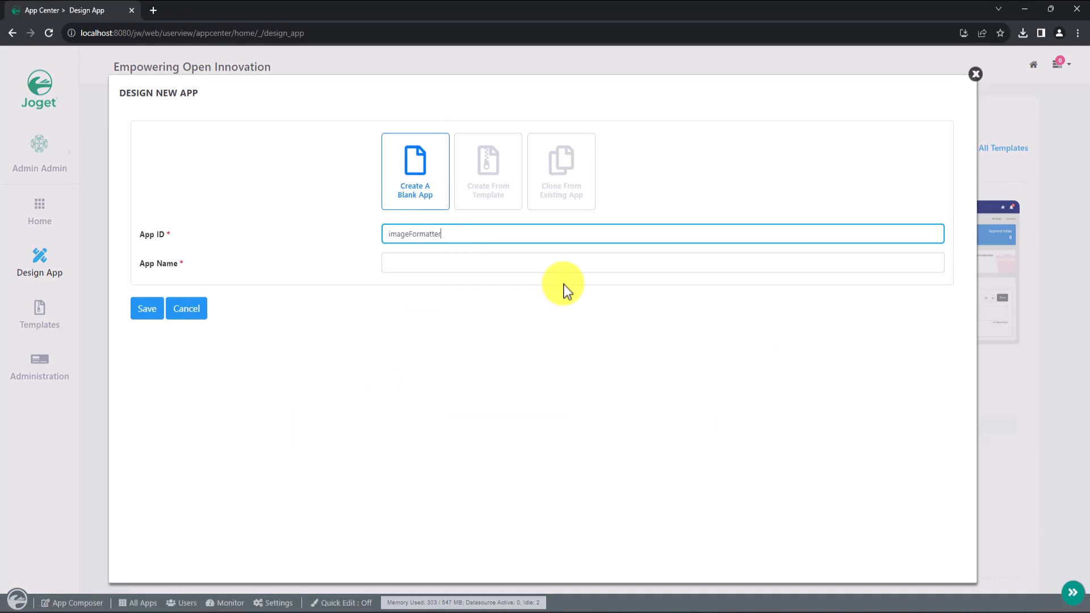
key(Tab)
text(Image Formatter)
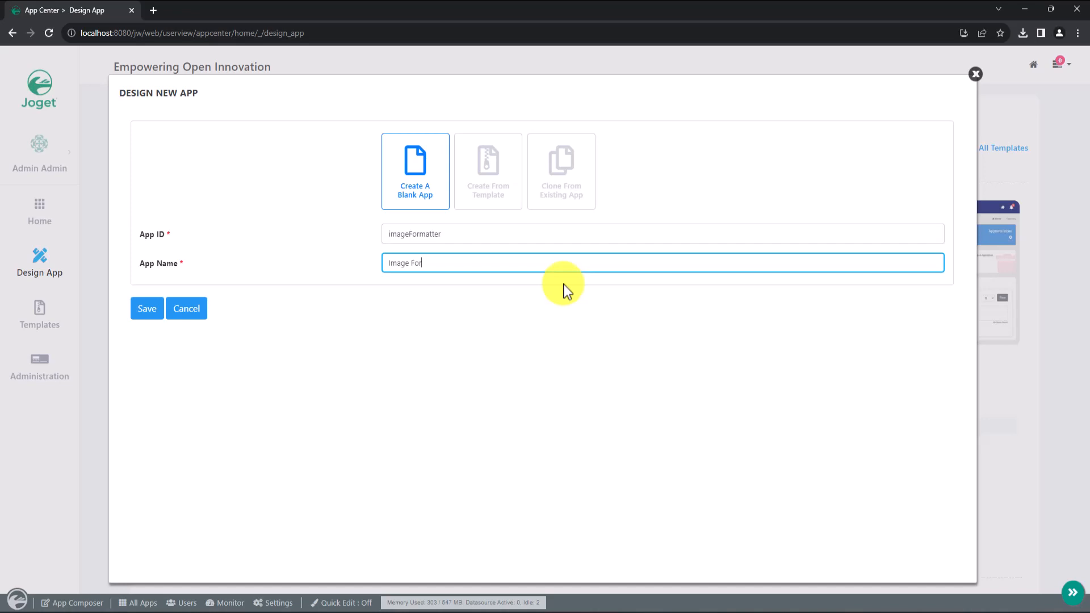
click(146, 309)
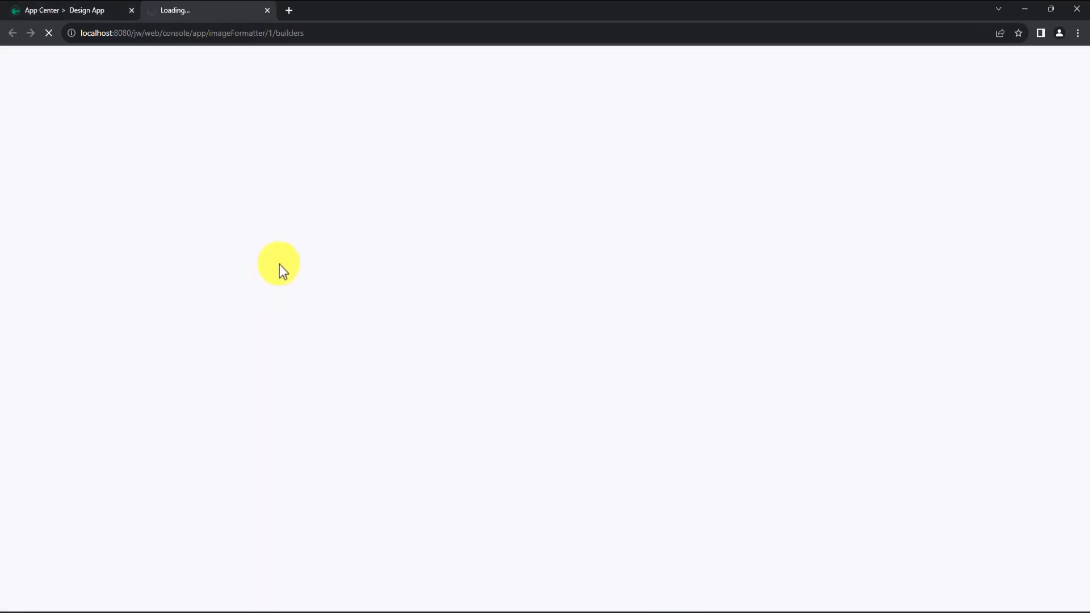
Create a form with the ID sampleForm, the name Sample Form and the table name sample_form.
click(270, 162)
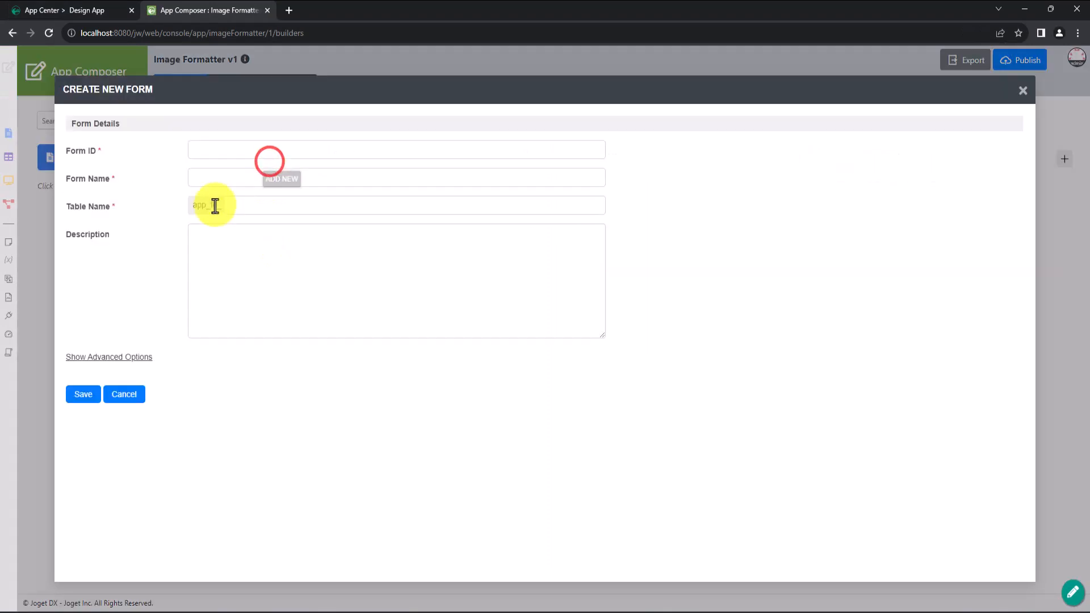
click(259, 151)
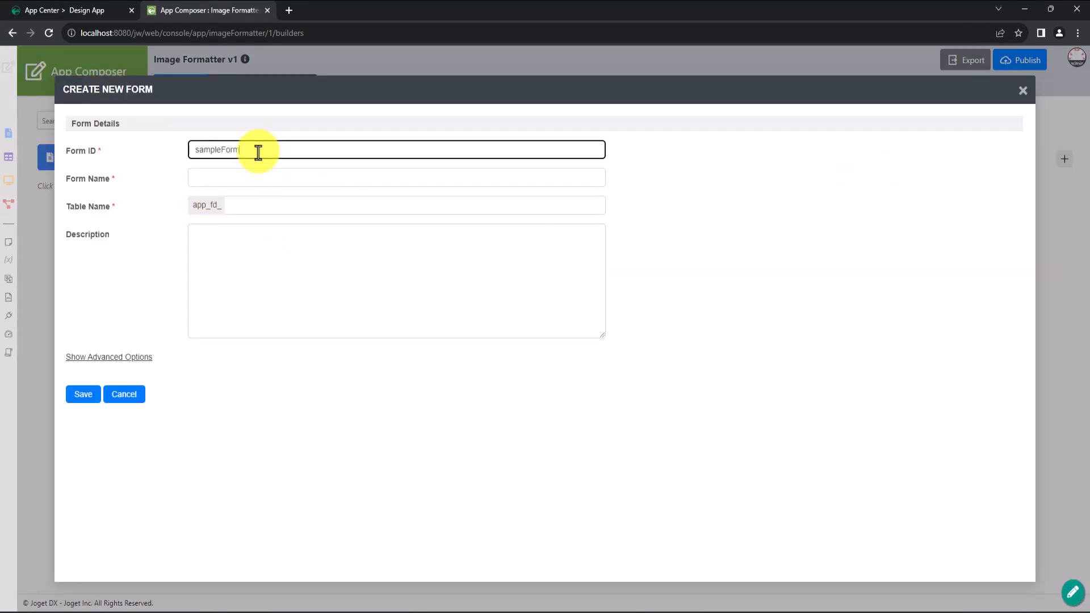
key(Tab)
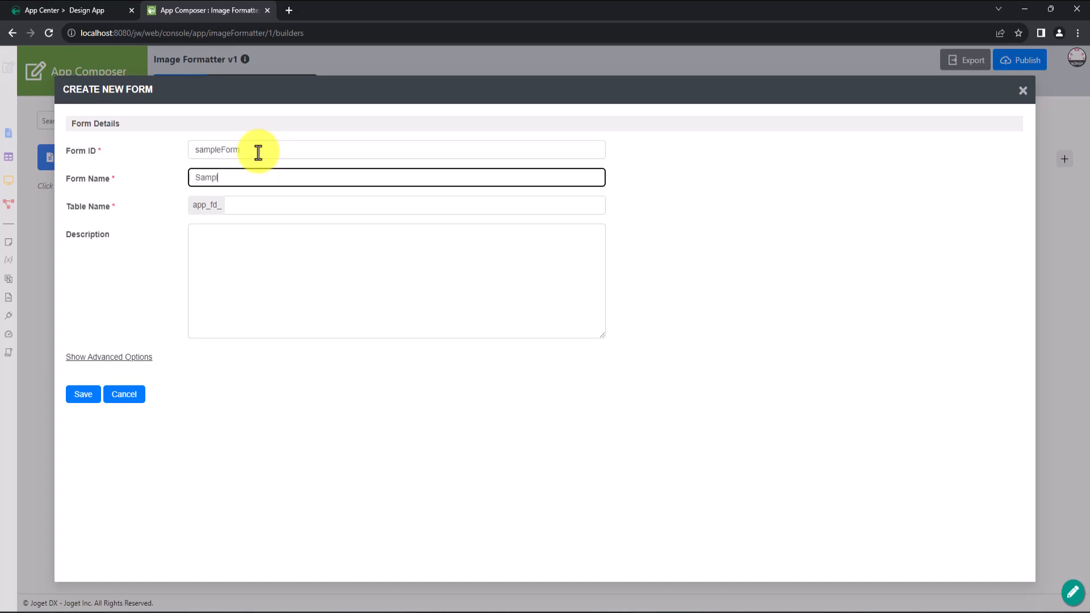
key(Tab)
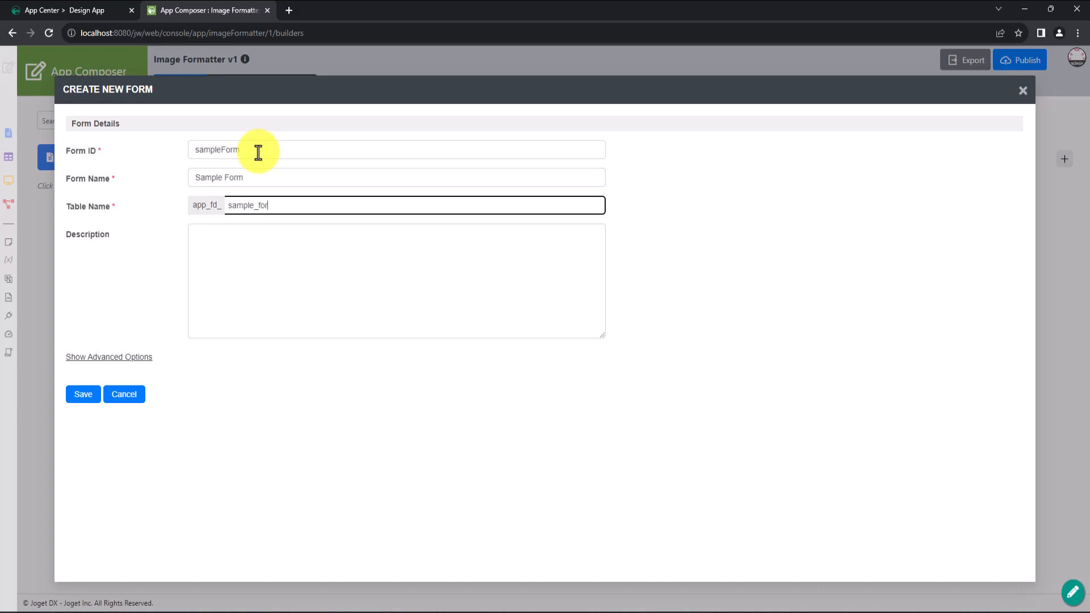
click(84, 395)
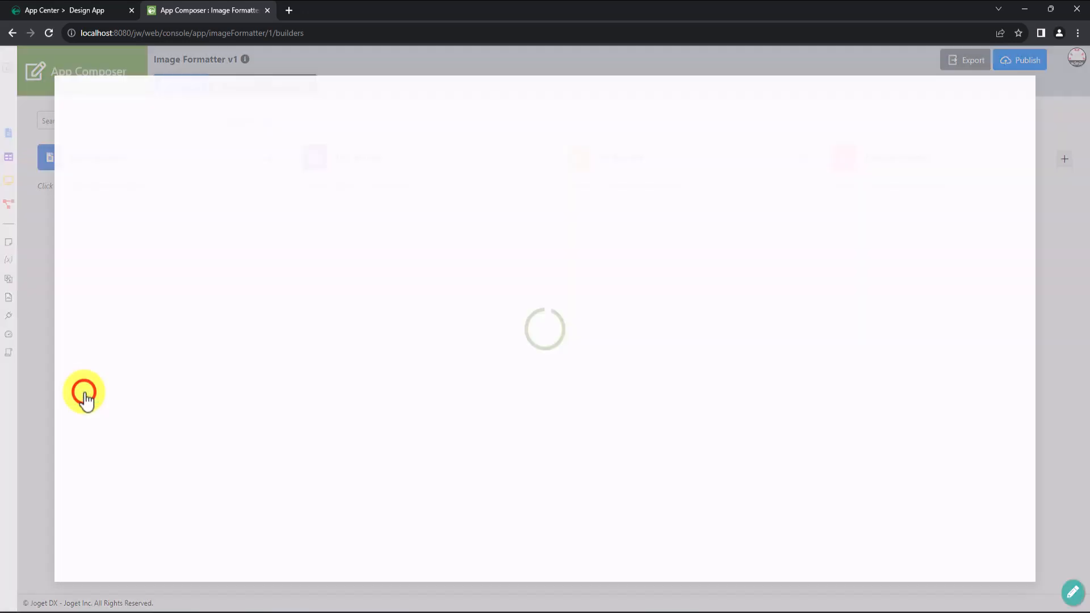
Add two text fields and an Image Upload field below them to the form's section.
drag(71, 192, 231, 189)
drag(87, 197, 226, 173)
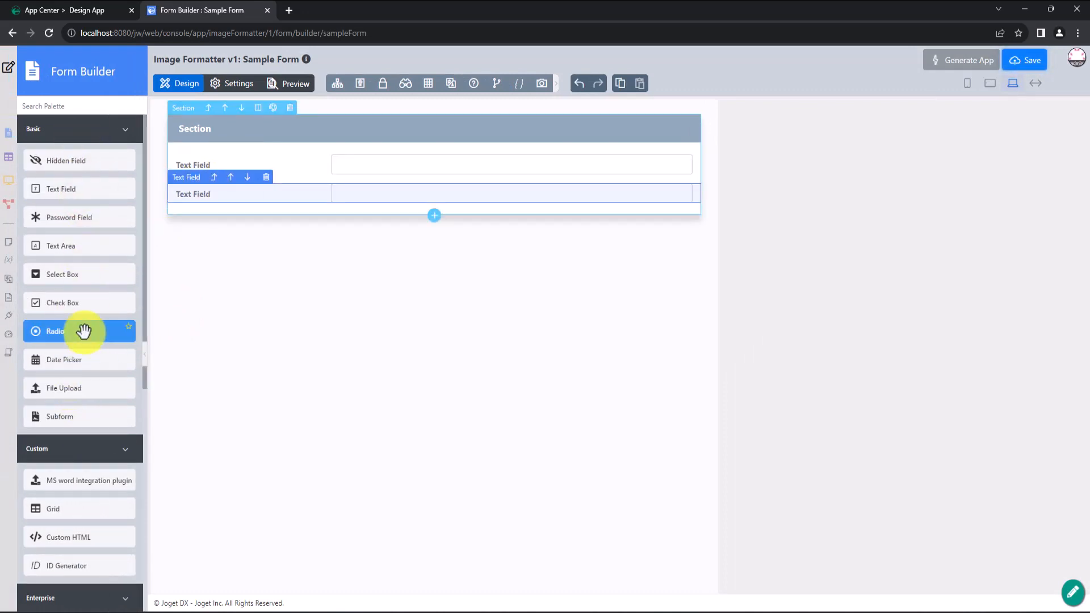
scroll(85, 335, down, 7)
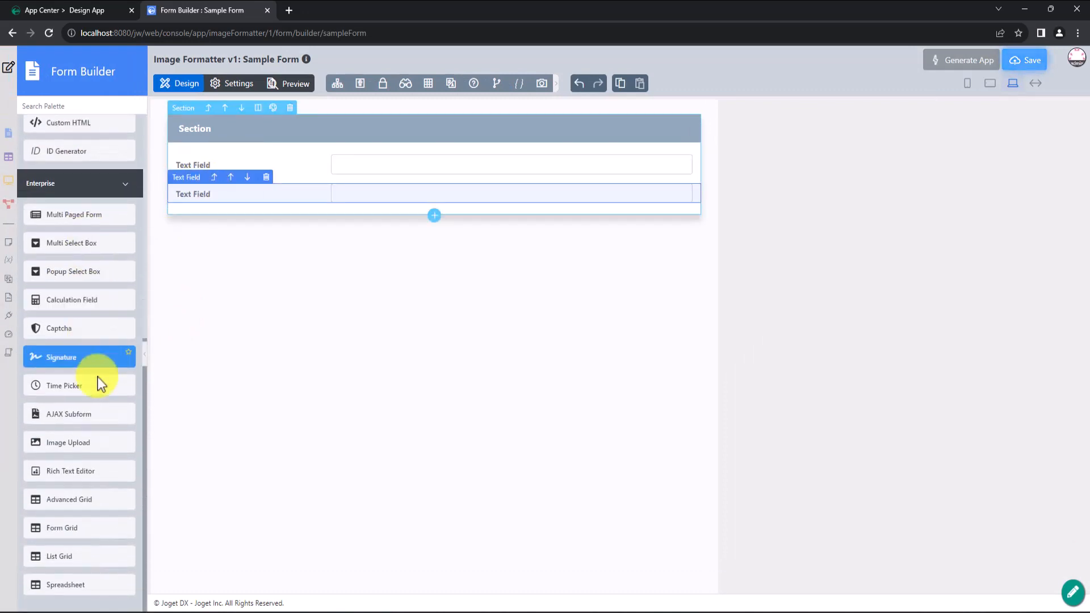
drag(93, 440, 216, 227)
click(258, 232)
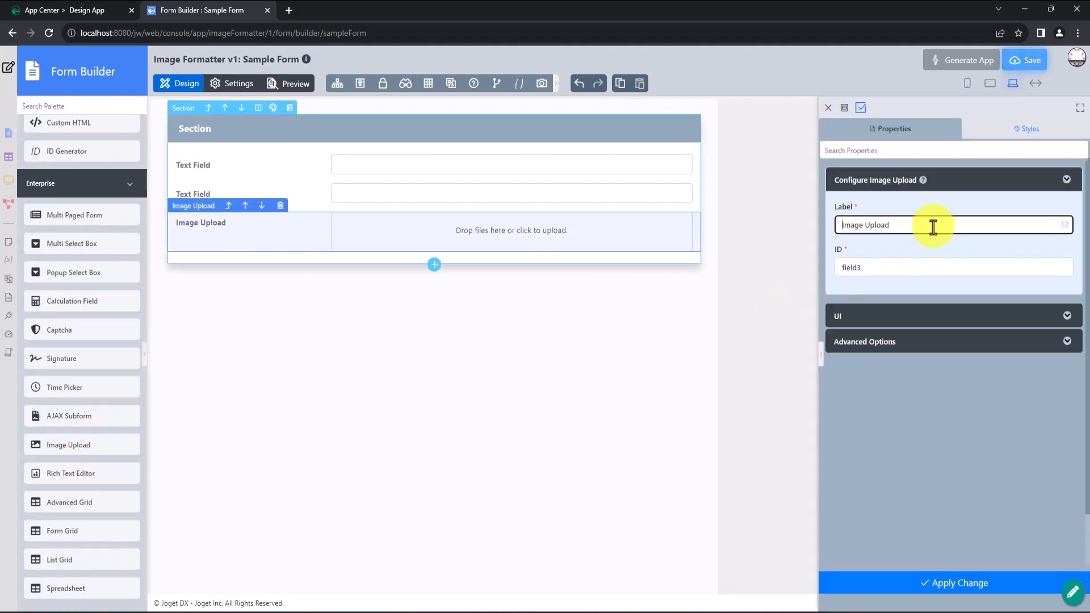
Set the first text field's label to Column value and its ID to the suggested column_value, and apply the change.
click(385, 170)
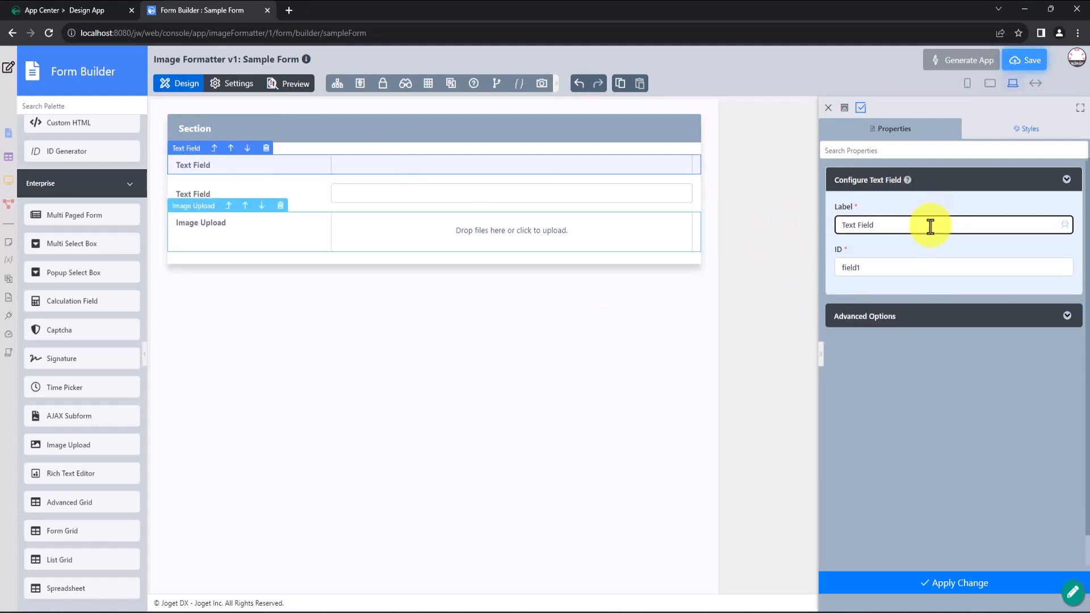
drag(930, 226, 812, 222)
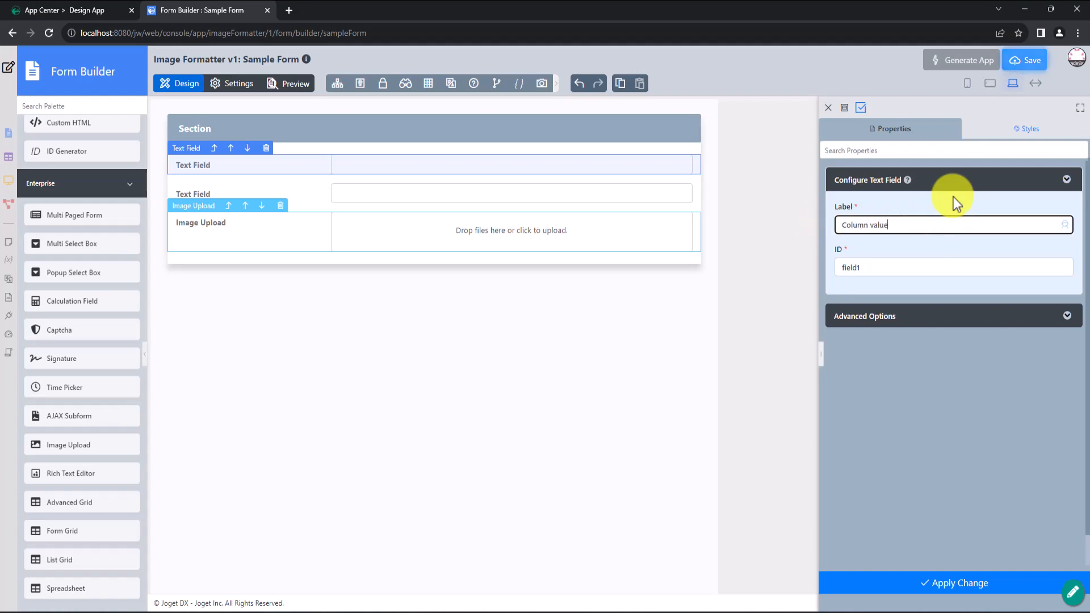
click(933, 268)
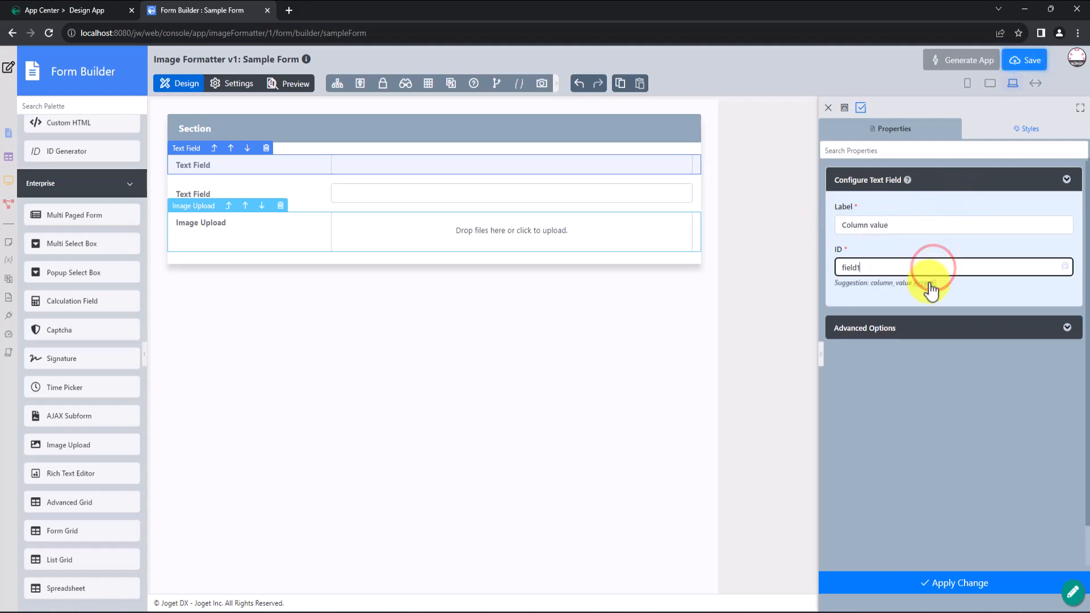
click(926, 283)
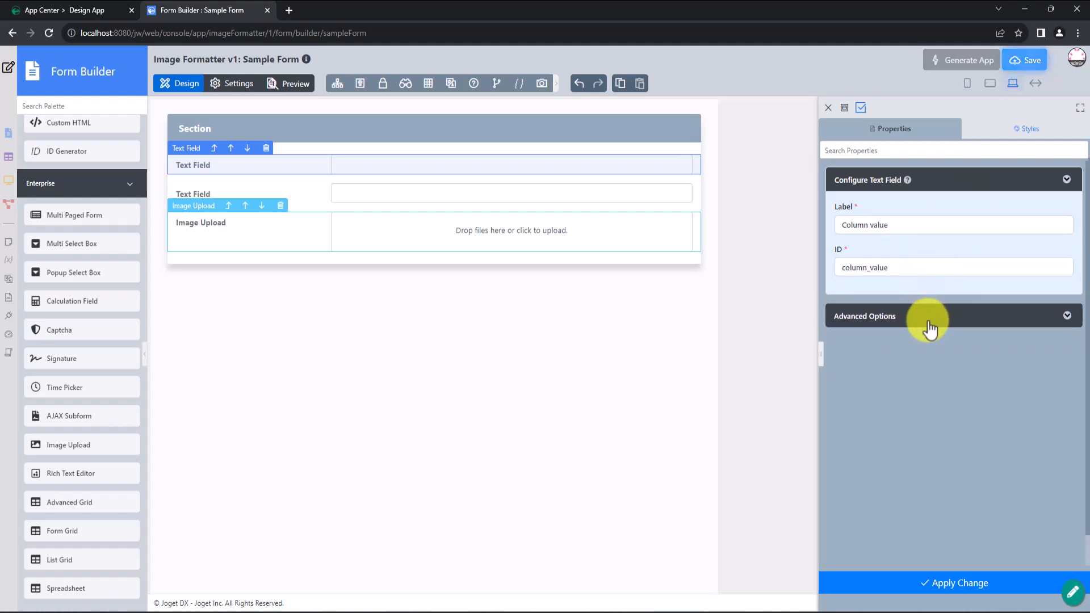
click(946, 582)
Set the second text field's label to URL and its ID to url.
click(435, 191)
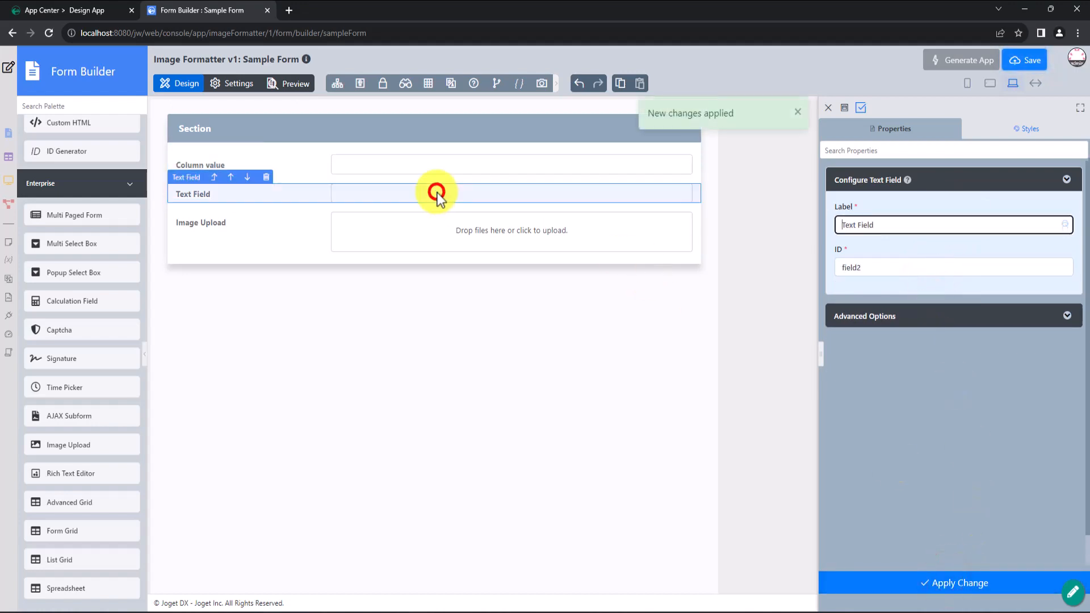
click(895, 225)
triple_click(895, 225)
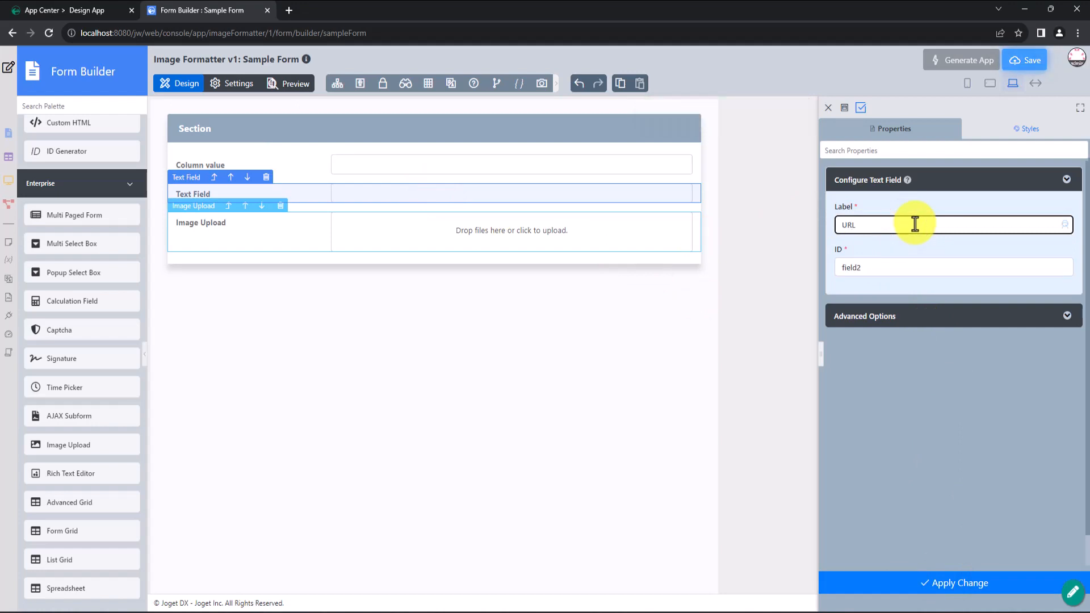
triple_click(907, 267)
text(url)
Make the URL field readonly and displayed as a label when readonly, apply the change and save the form.
click(915, 312)
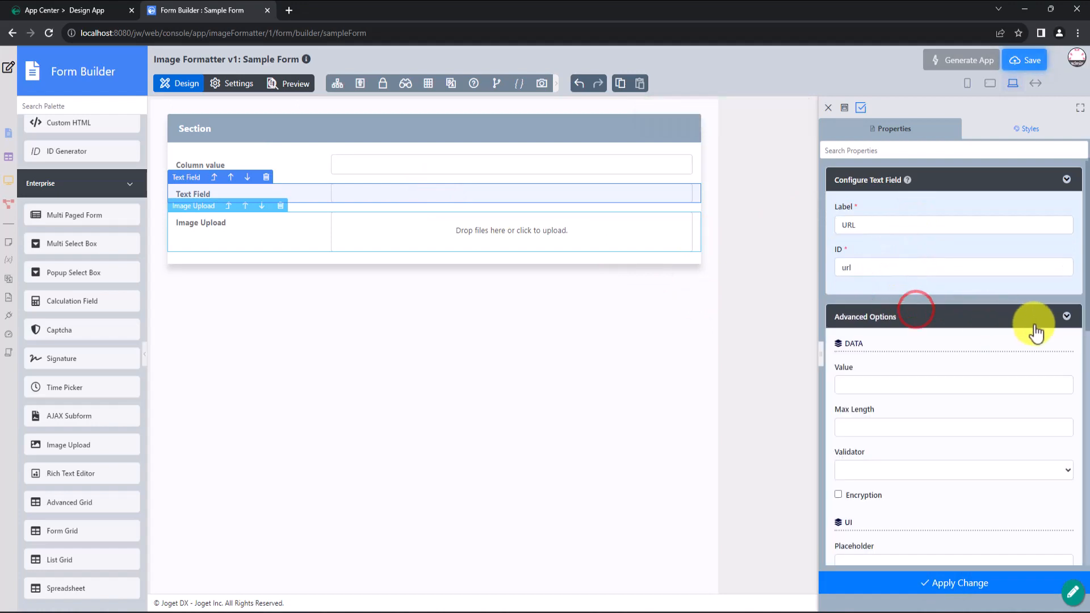
click(910, 277)
scroll(900, 280, down, 4)
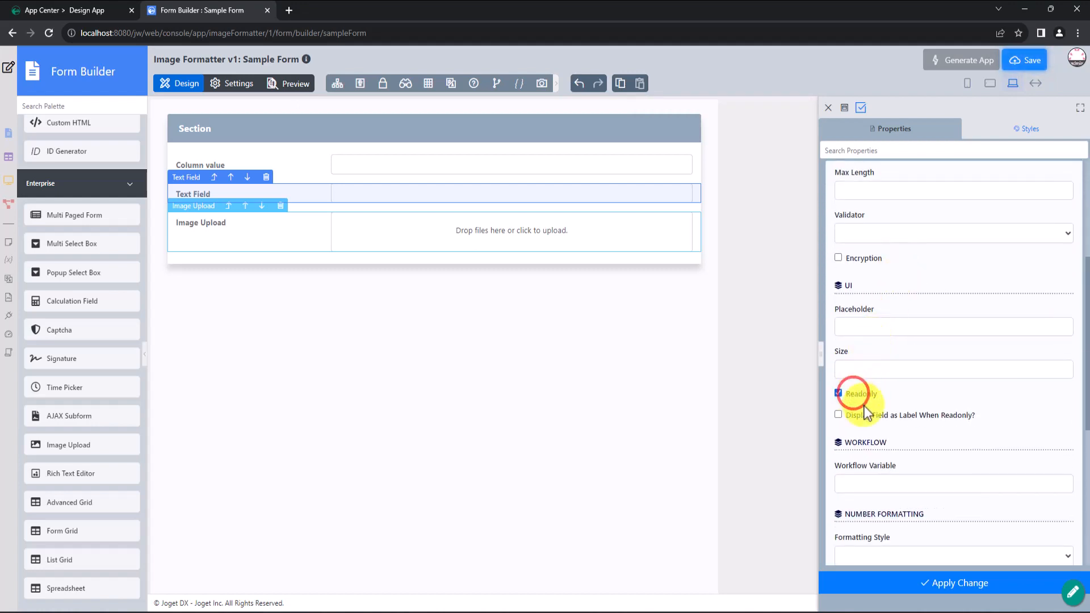
click(854, 415)
click(932, 580)
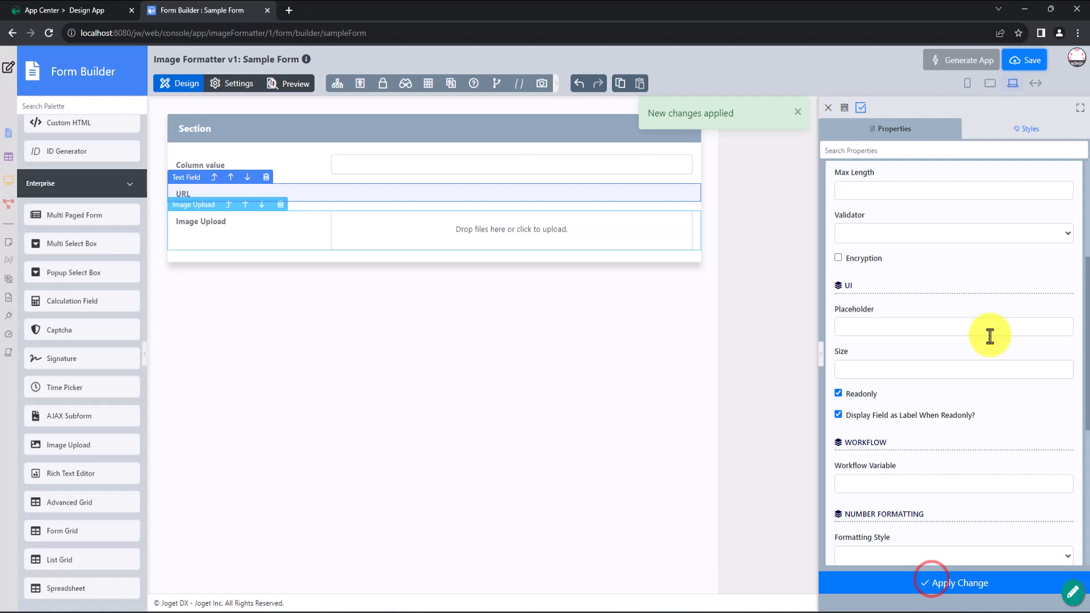
click(1020, 63)
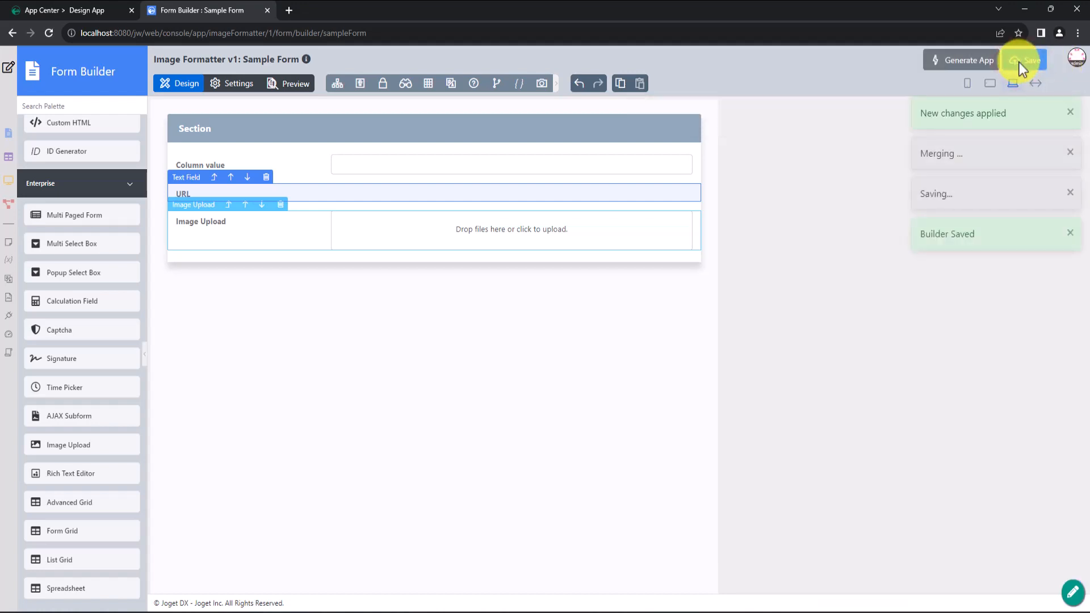
Generate a CRUD from the Sample Form with the app generator and close the generator.
click(936, 63)
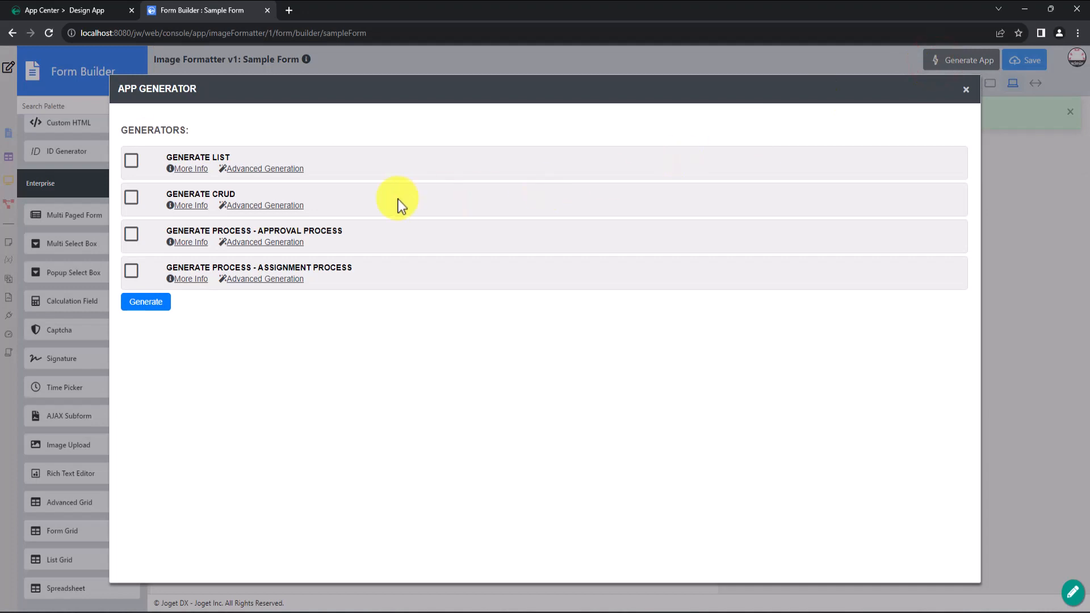
click(130, 198)
click(142, 303)
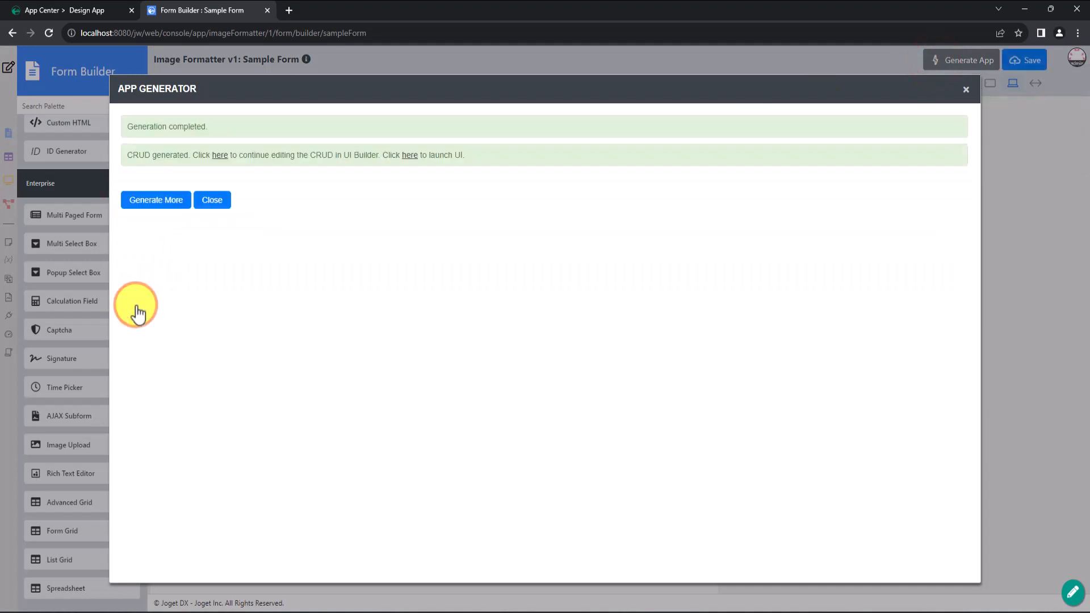
click(216, 202)
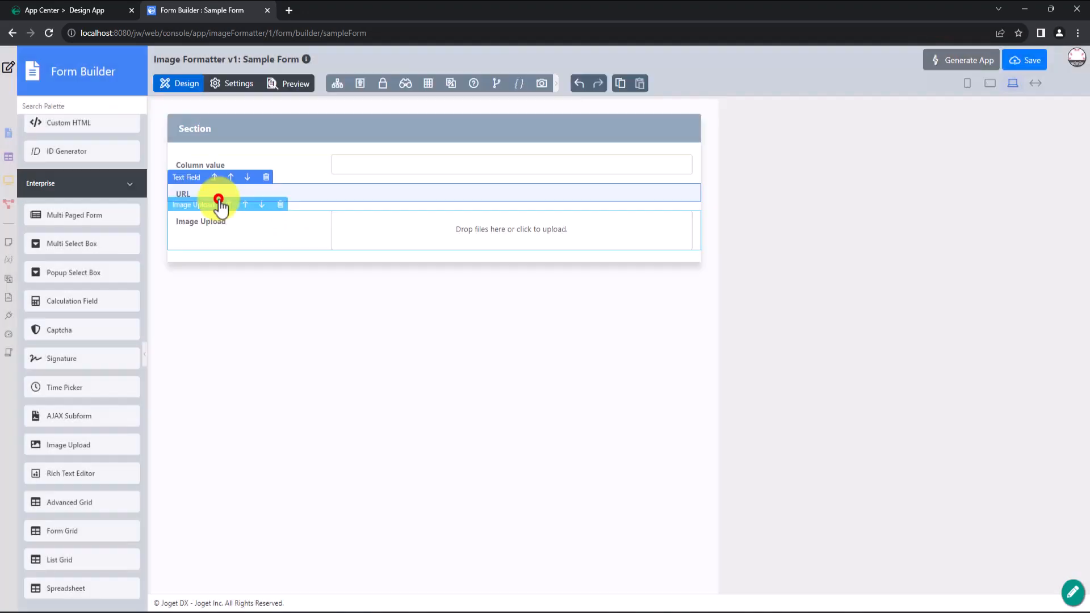
Open the generated Sample Form list and examine the Image Upload column's Image formatter settings.
mouse_move(8, 156)
click(43, 109)
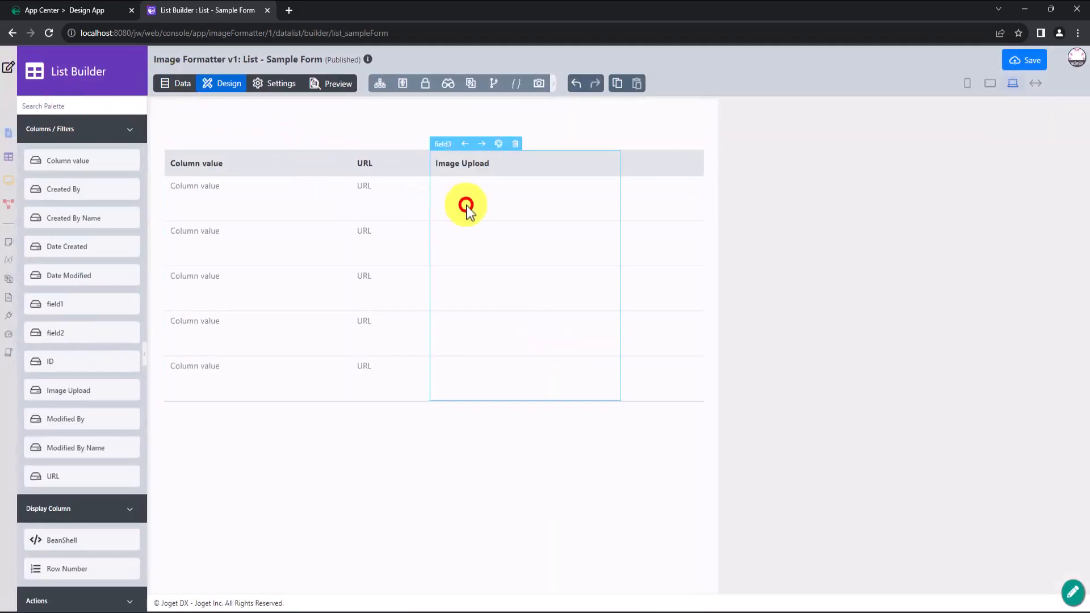
click(467, 205)
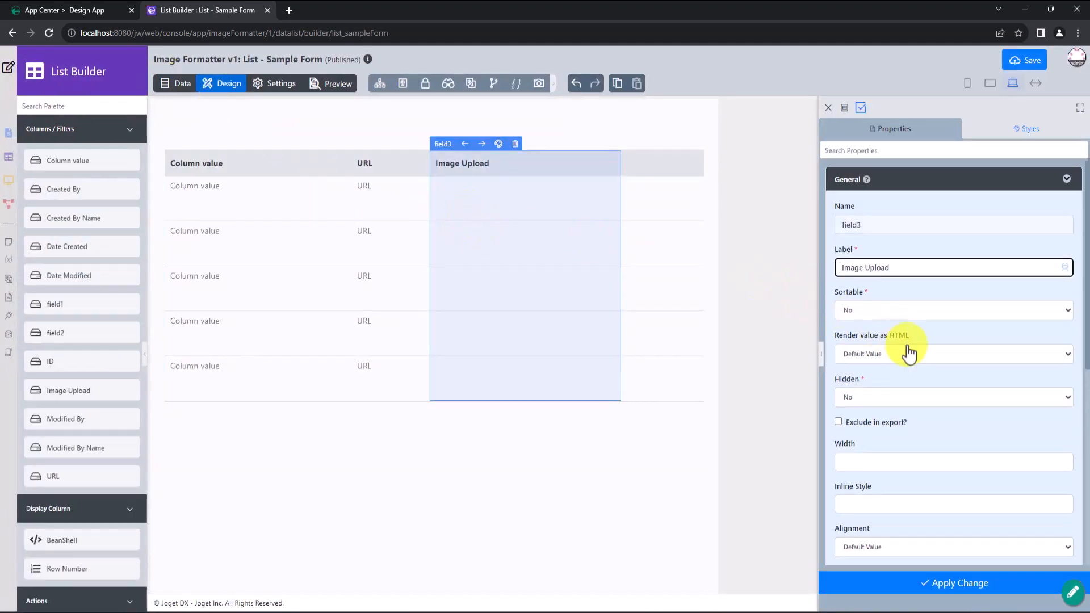
scroll(908, 355, down, 5)
click(876, 310)
scroll(903, 423, down, 2)
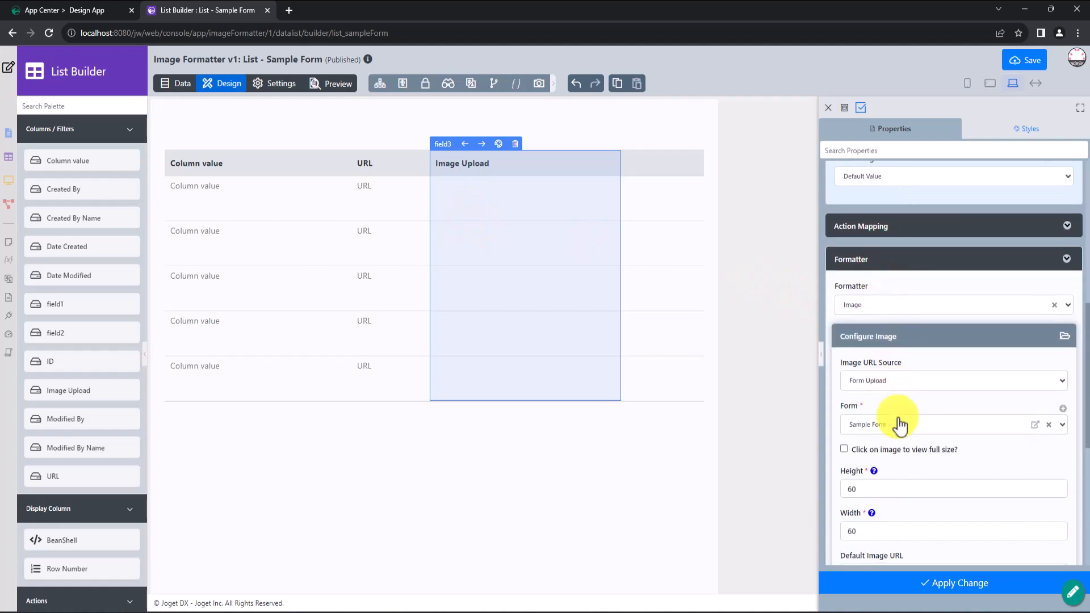
scroll(880, 486, down, 2)
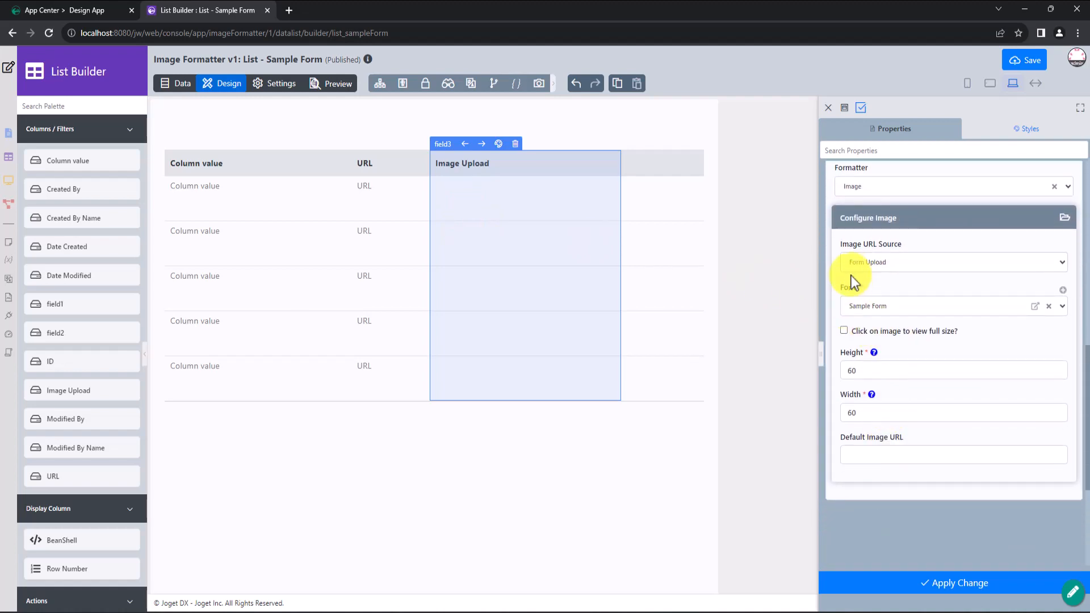
scroll(852, 282, up, 1)
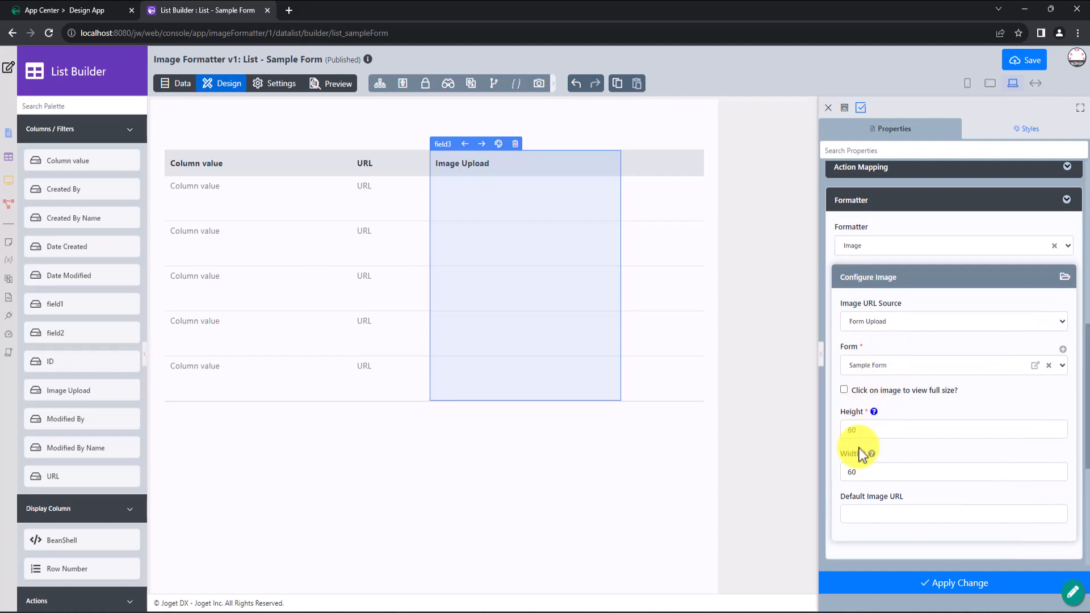
click(1024, 209)
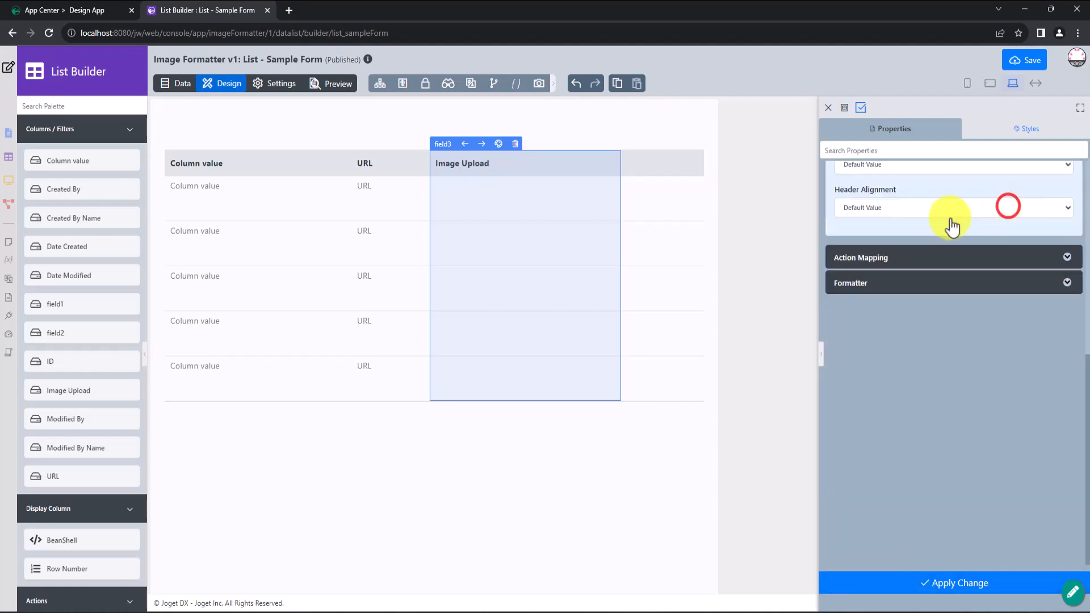
Set the URL column's formatter to Image in the Sample Form list.
click(385, 255)
scroll(909, 307, down, 3)
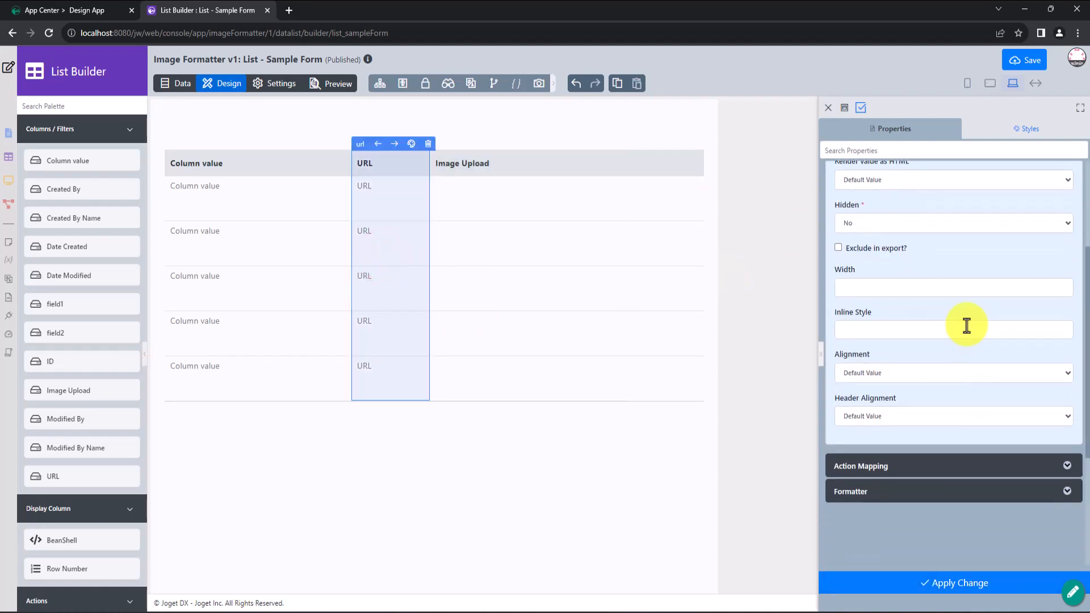
click(894, 493)
scroll(892, 483, down, 1)
click(884, 482)
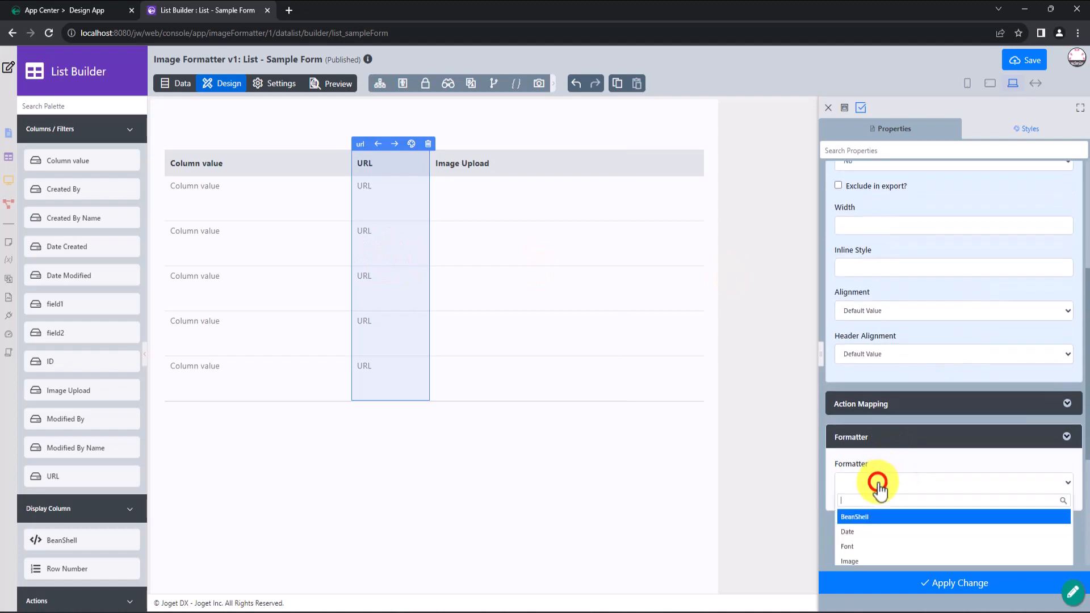
scroll(882, 483, down, 2)
click(867, 444)
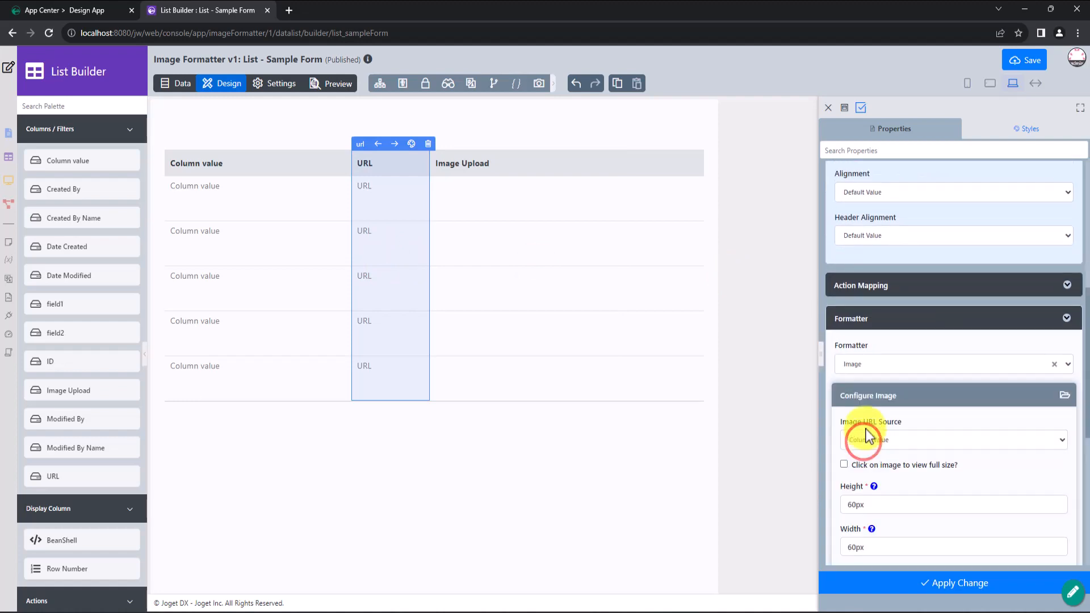
scroll(866, 437, down, 1)
scroll(884, 392, down, 1)
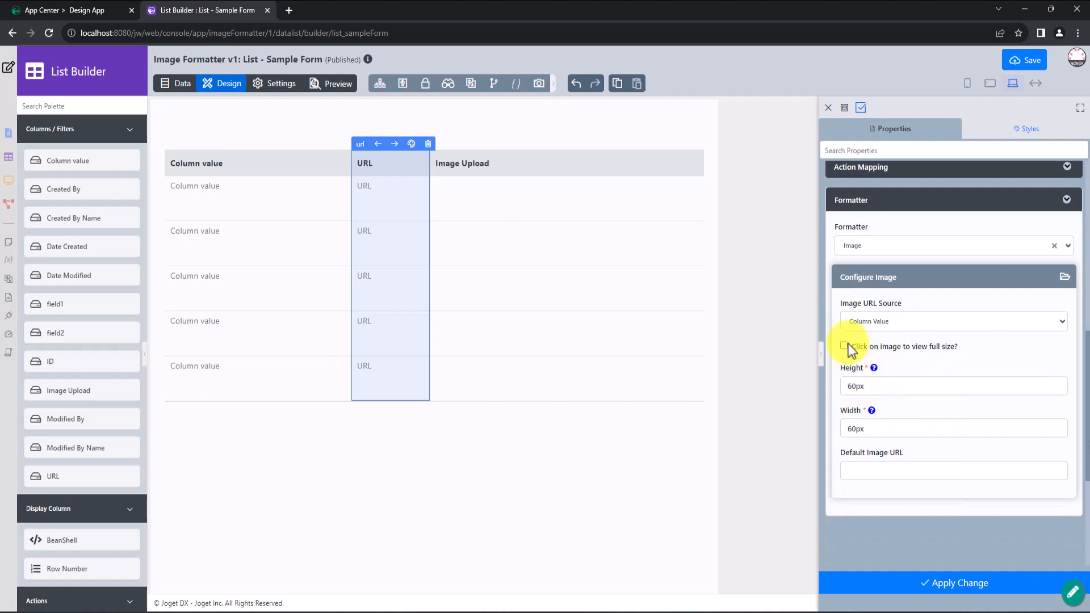
click(859, 470)
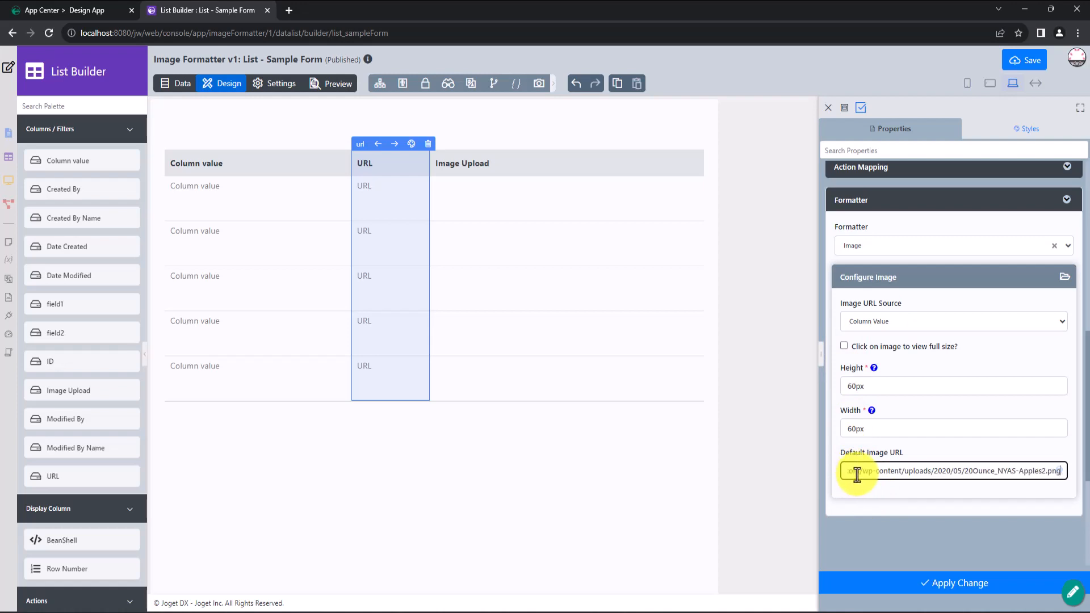
click(925, 589)
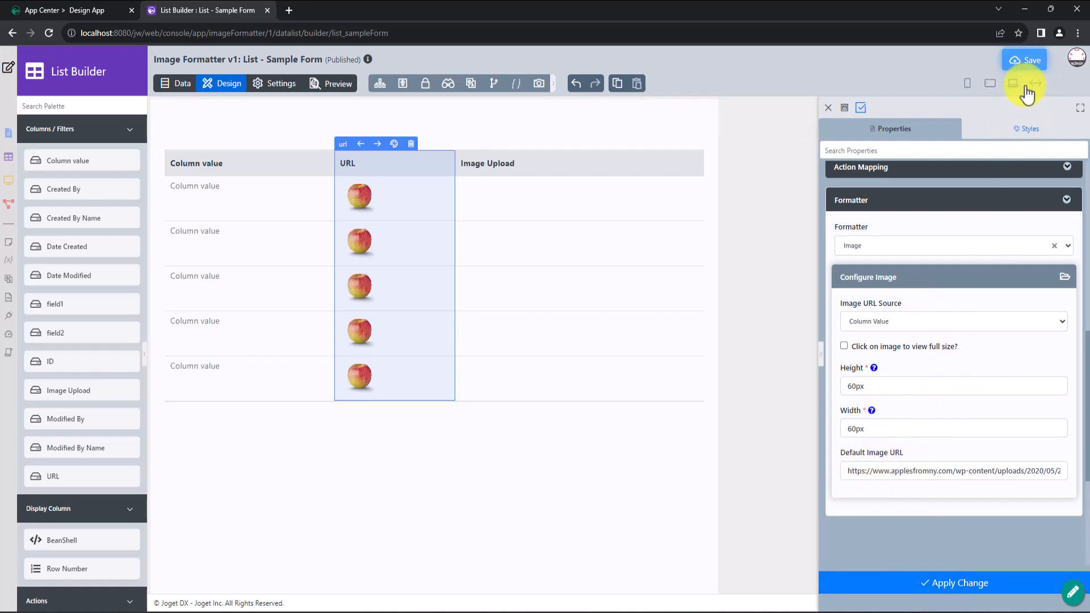
click(1022, 61)
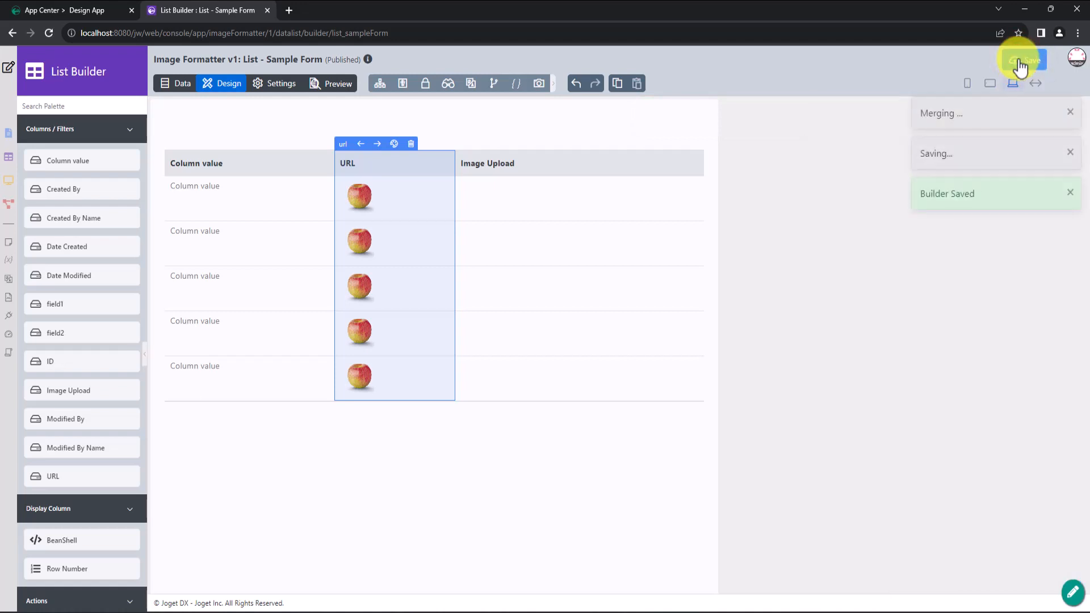
Set the Column value column's formatter to Image with its default settings, apply the change and save the list.
click(268, 244)
scroll(957, 382, down, 5)
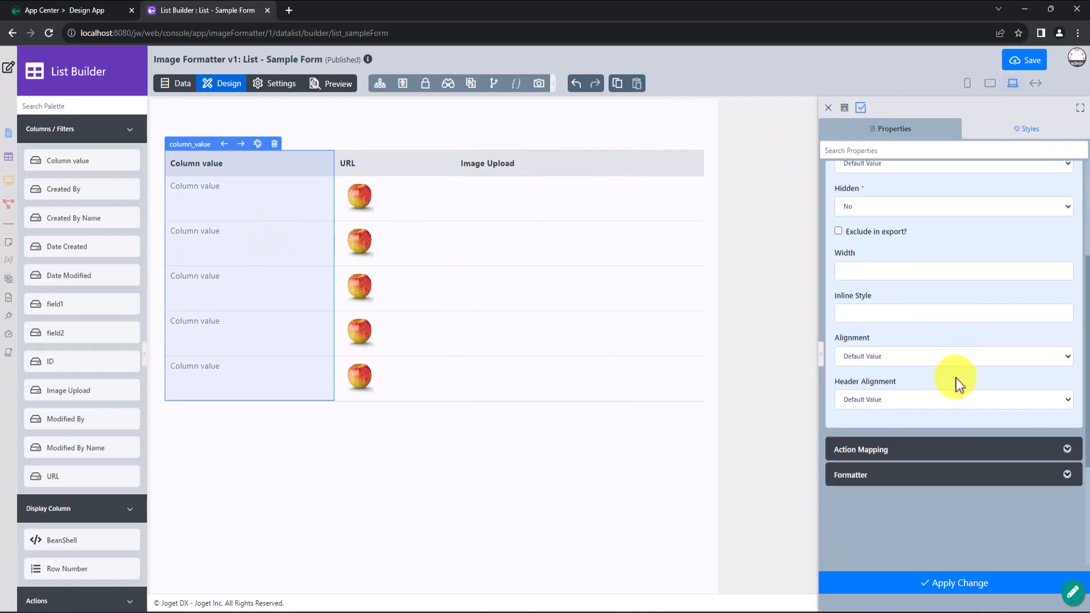
click(893, 374)
click(881, 362)
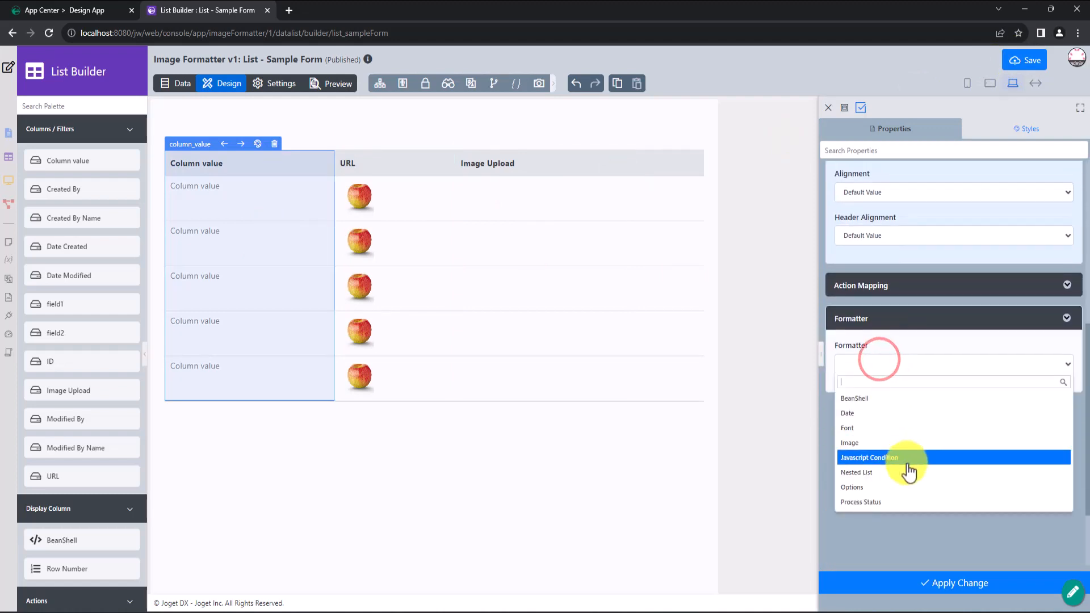
click(872, 448)
scroll(891, 449, down, 2)
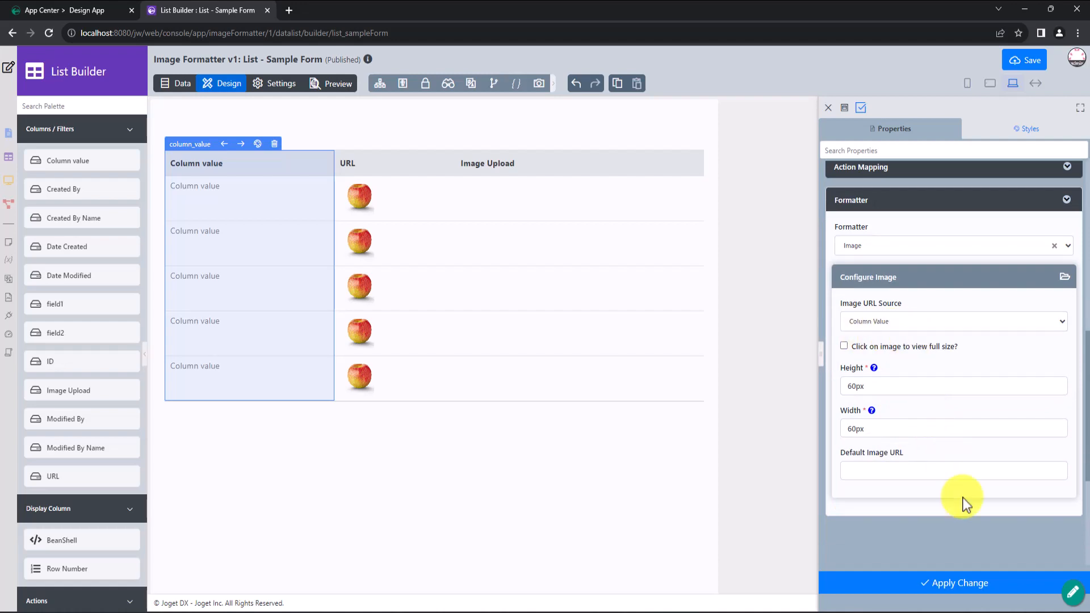
click(930, 578)
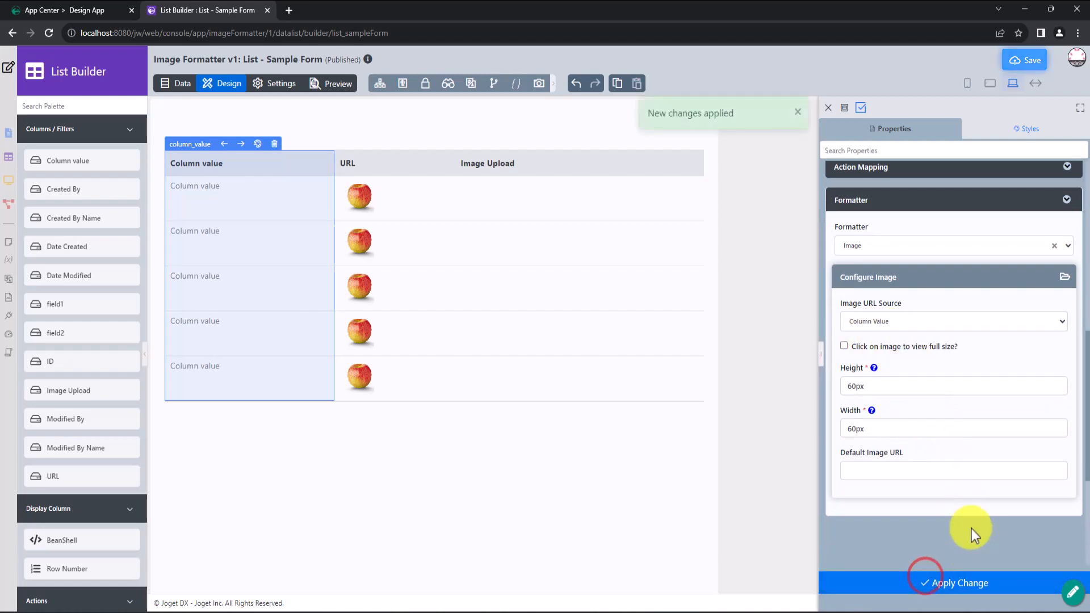
click(1011, 60)
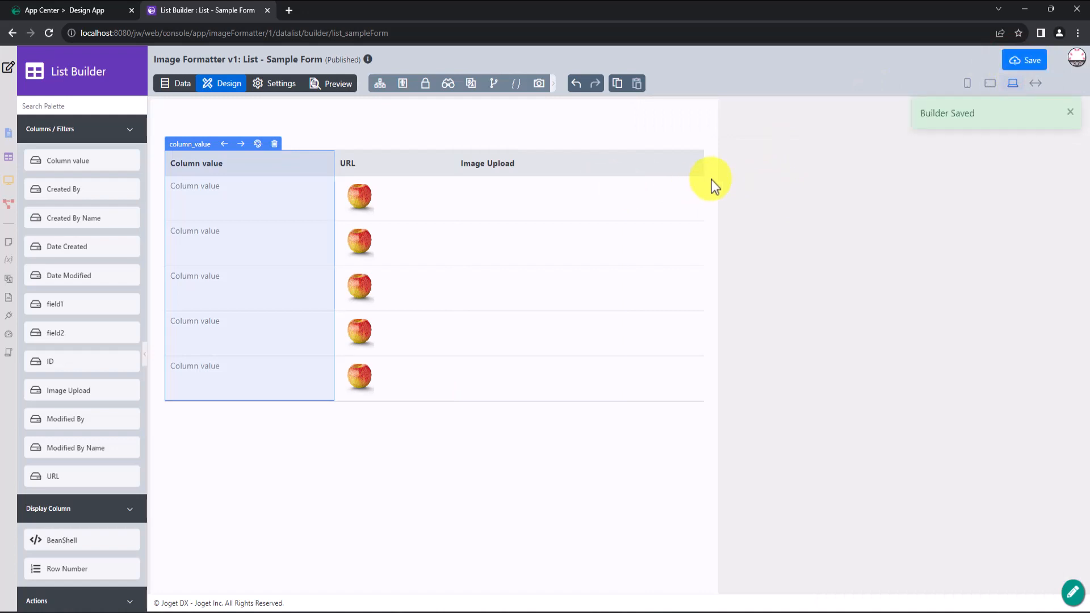
Launch the Image Formatter UI and open its Manage Sample Form page.
mouse_move(10, 180)
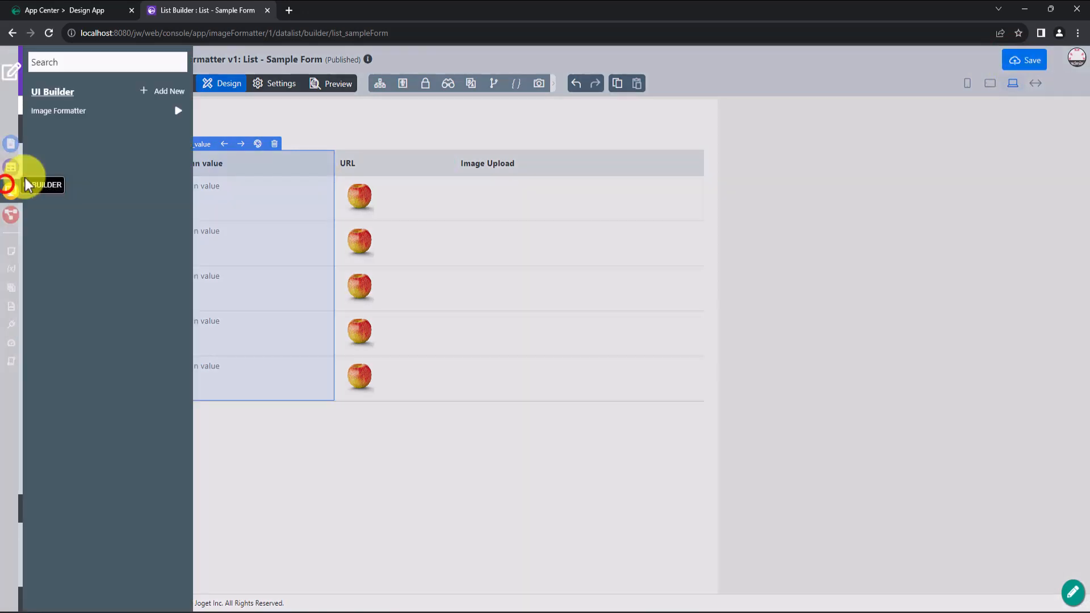
click(176, 113)
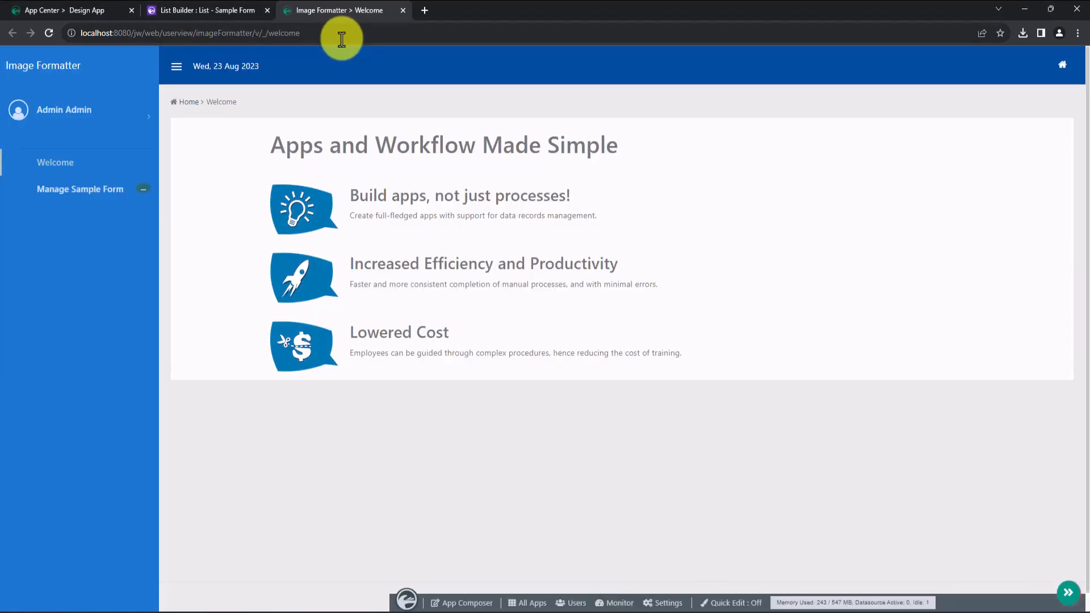
click(139, 187)
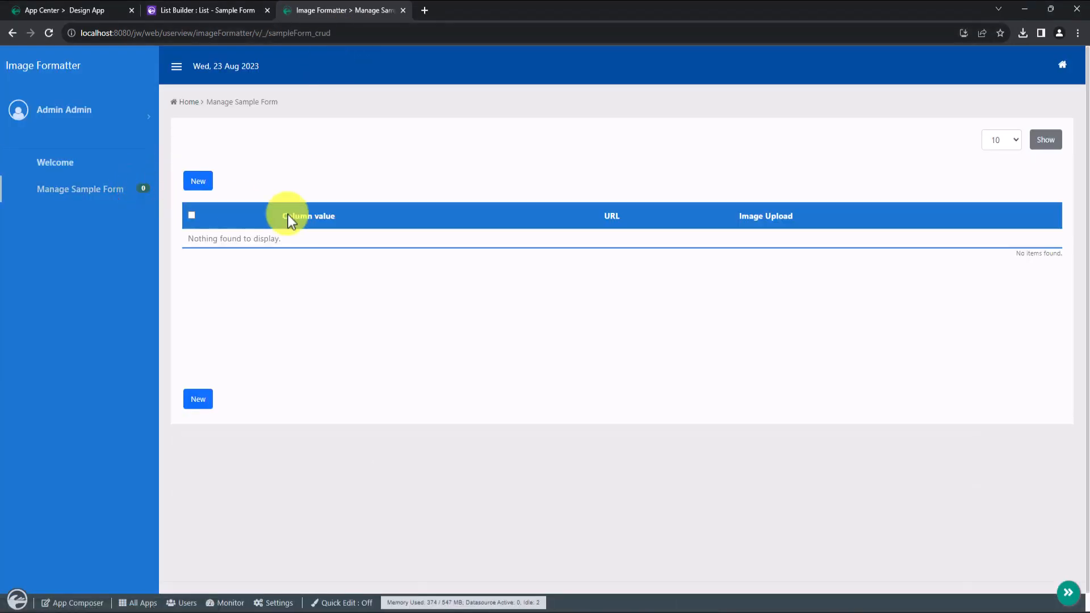
click(194, 183)
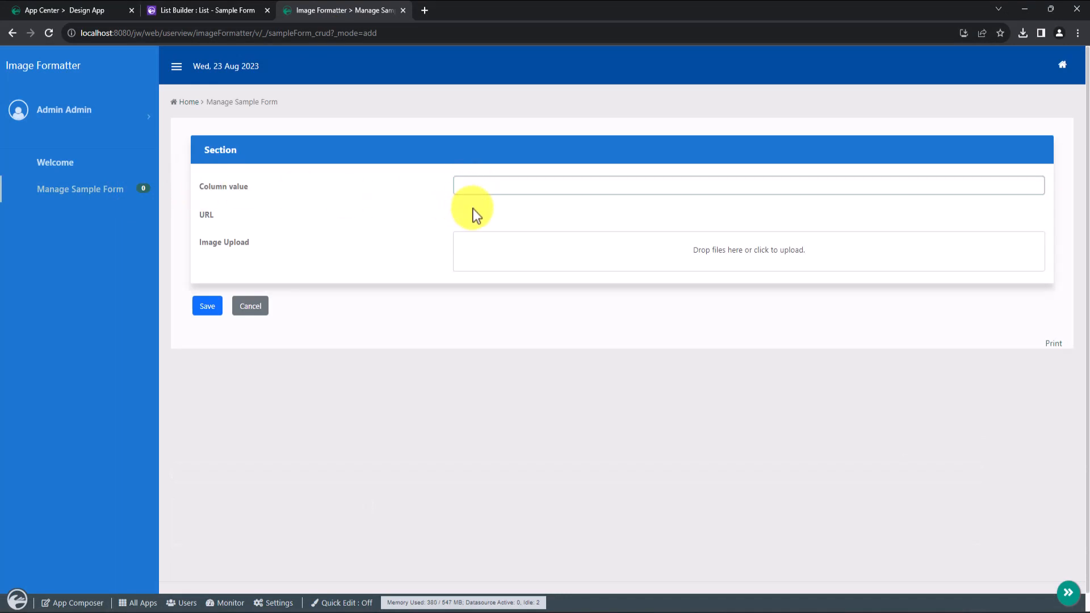
key(super+v)
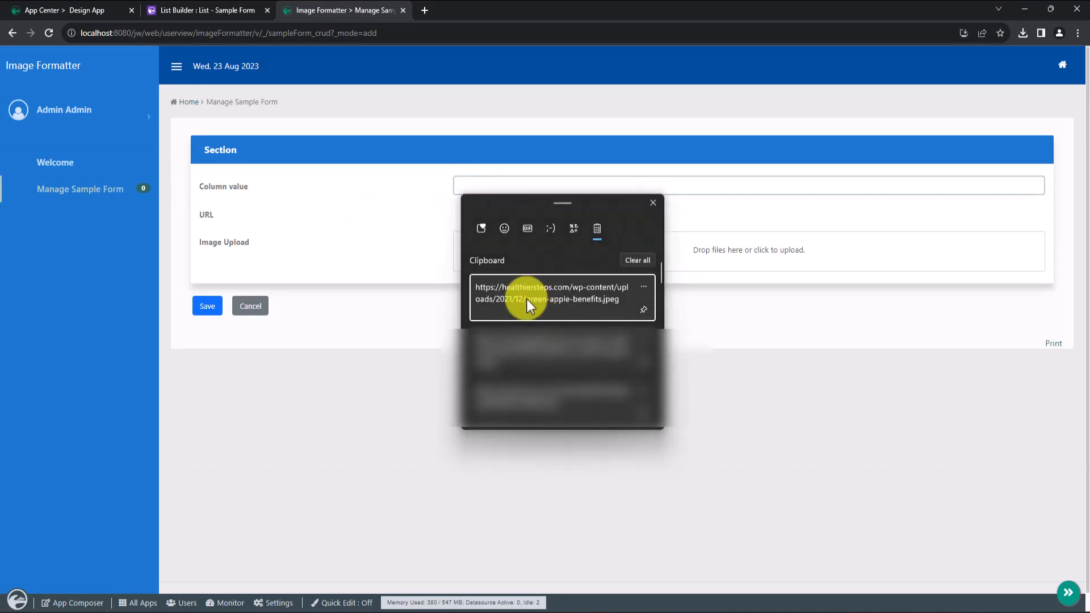
click(527, 299)
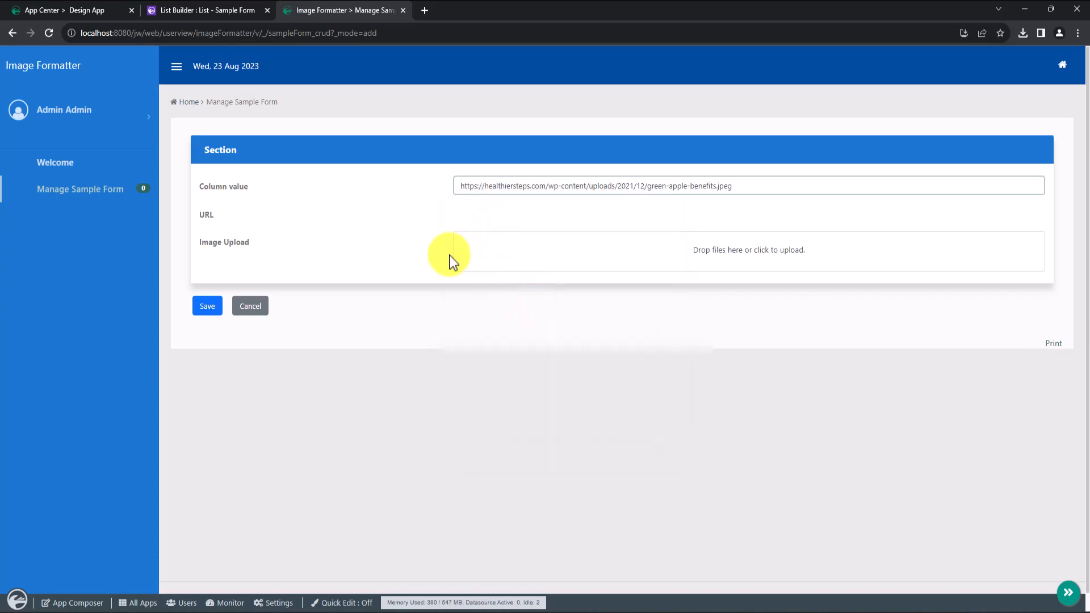
click(502, 257)
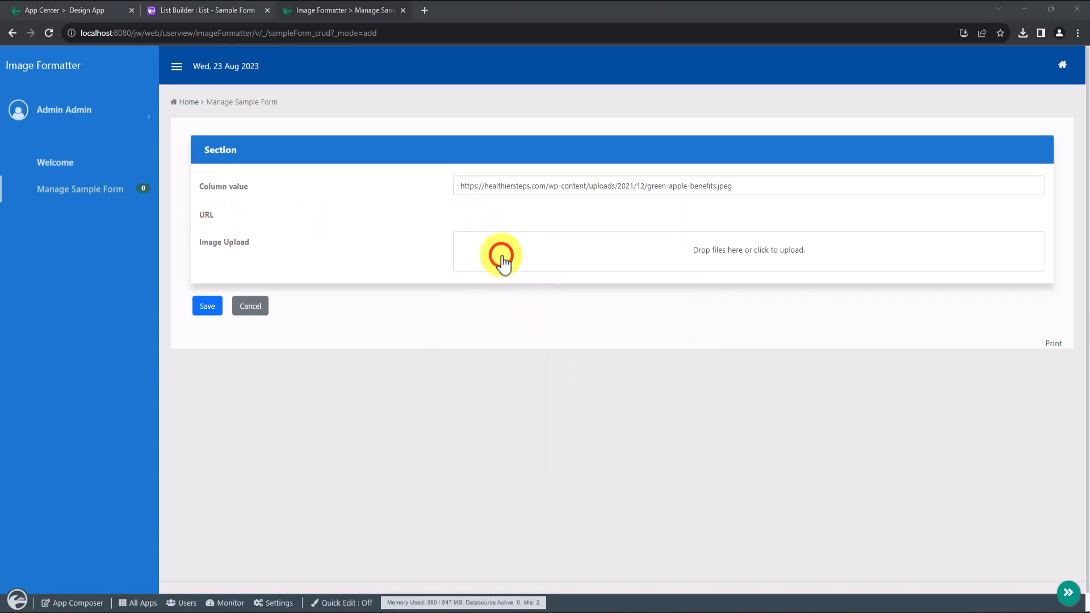
double_click(134, 110)
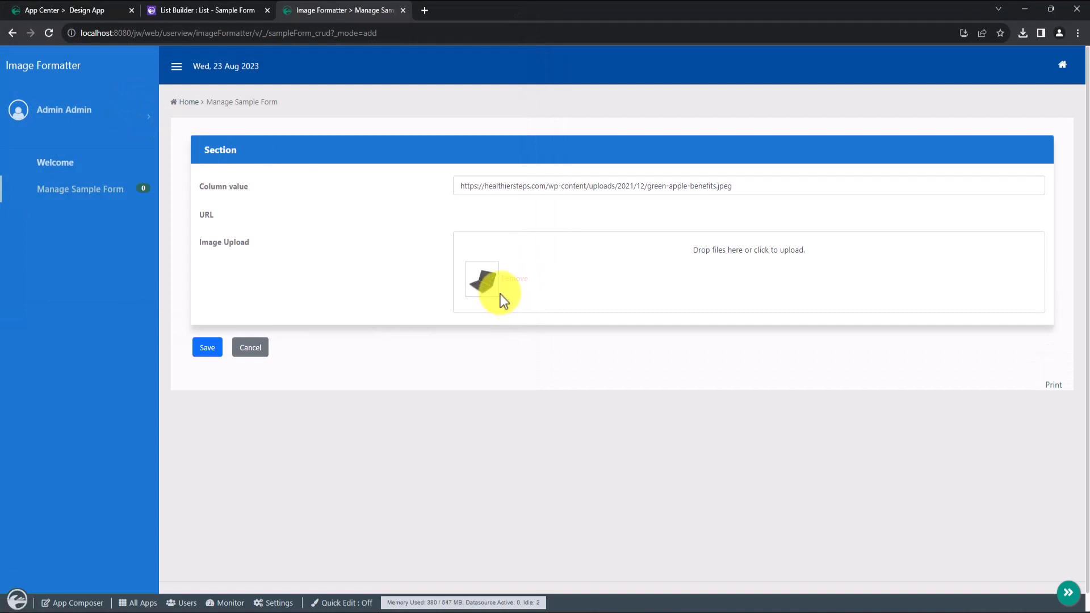
click(206, 349)
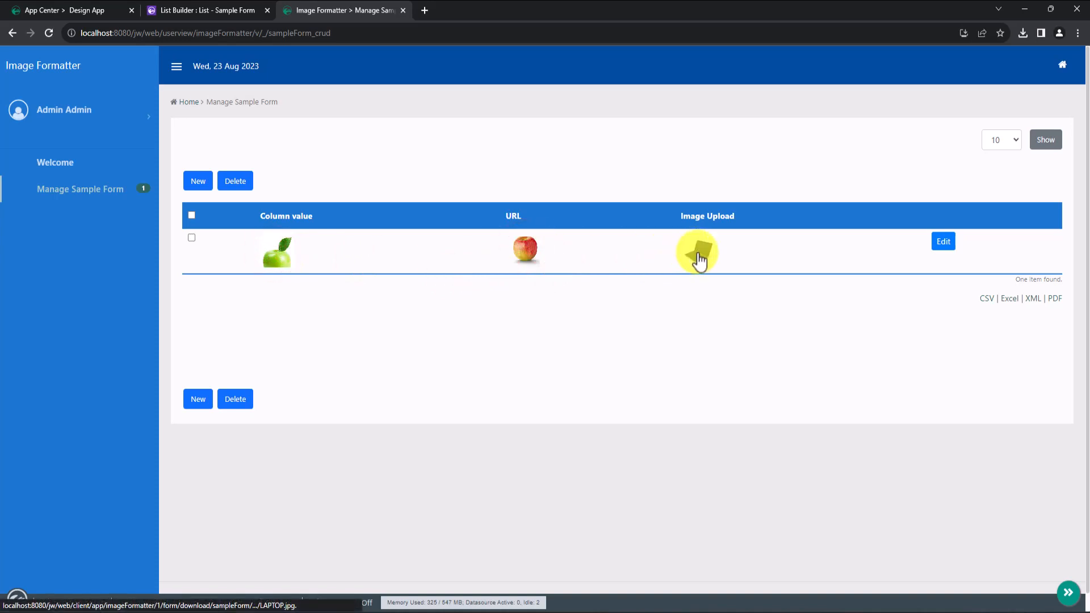
Return to the Sample Form list in List Builder and examine the Image Upload column's full-size view option.
click(238, 10)
click(520, 216)
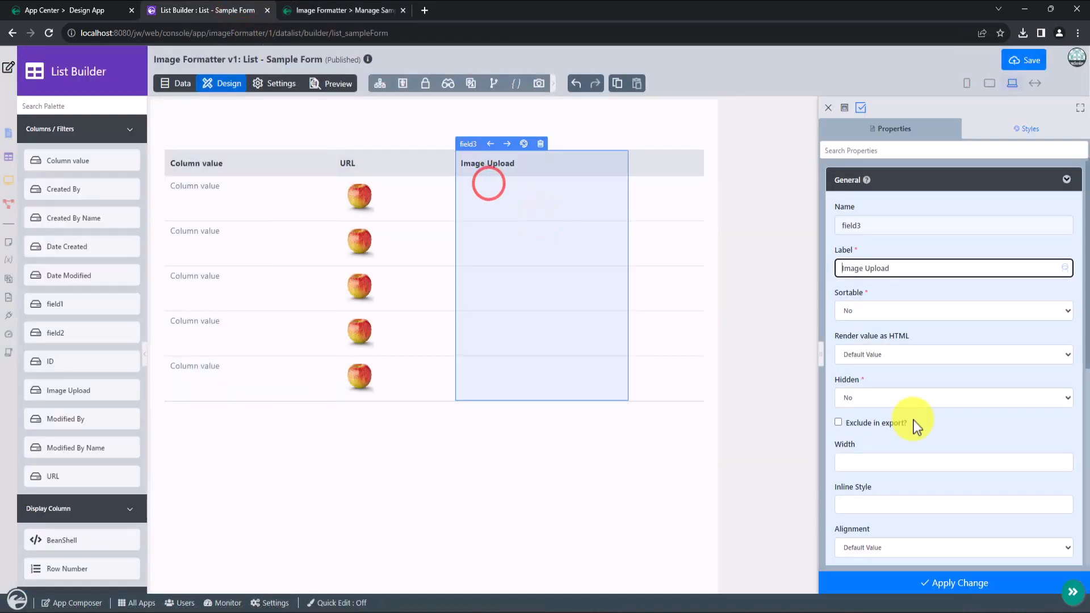
scroll(903, 423, down, 5)
click(863, 380)
click(950, 476)
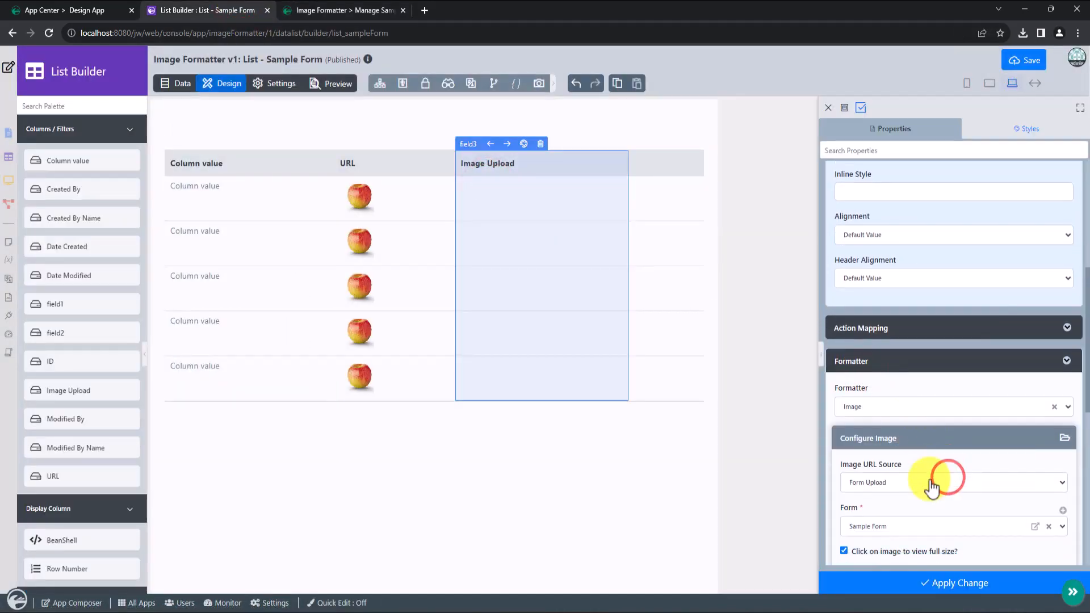
scroll(937, 482, down, 2)
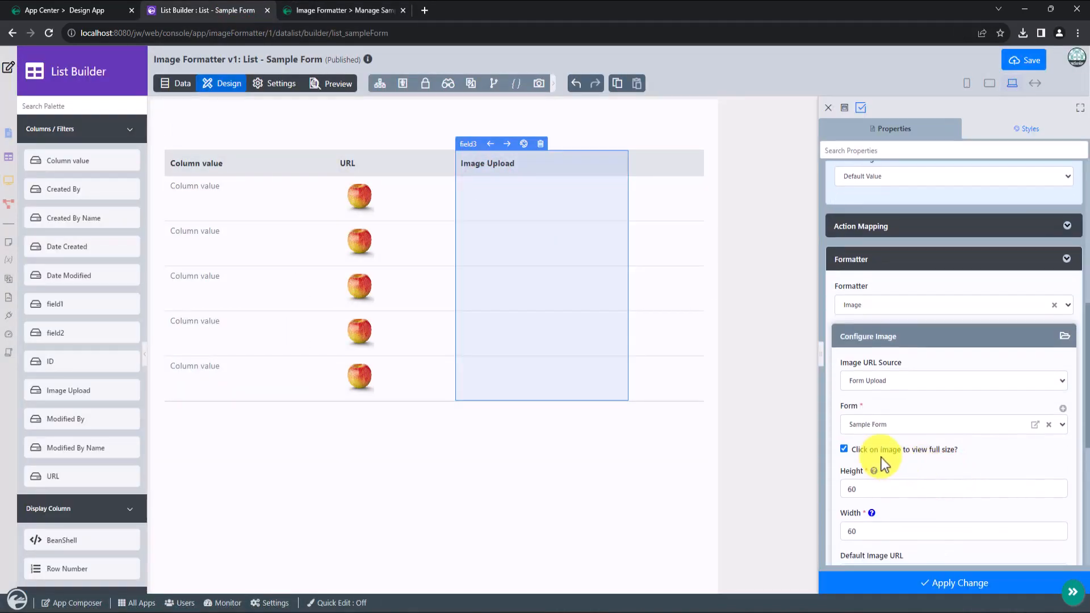
Enable viewing the full-size image on click in the URL column's Image formatter and apply the change.
click(358, 330)
scroll(886, 409, down, 5)
click(900, 431)
scroll(949, 438, down, 3)
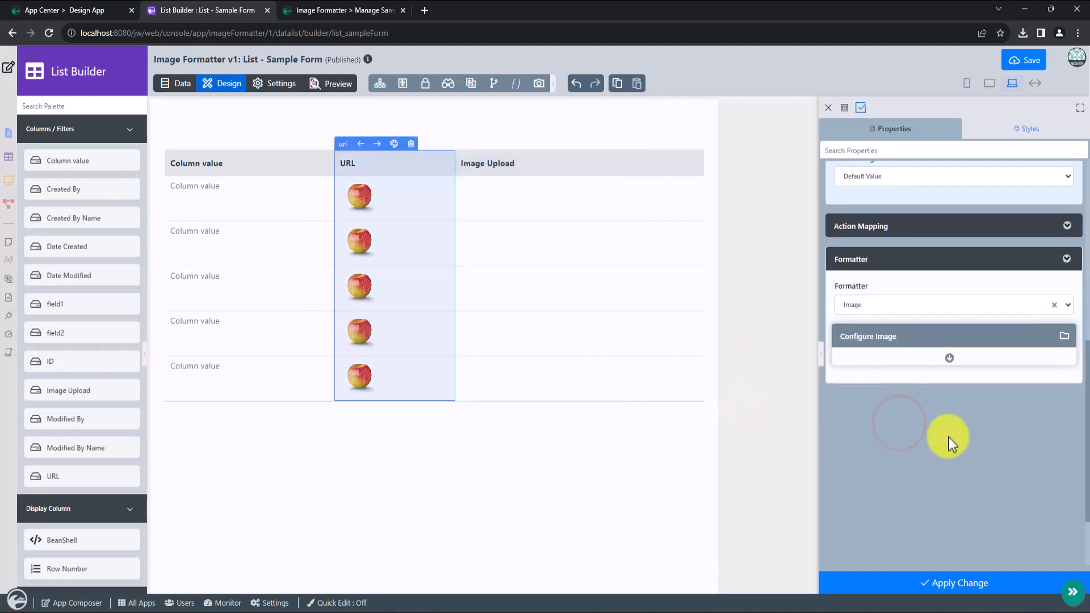
click(951, 358)
click(862, 405)
click(912, 584)
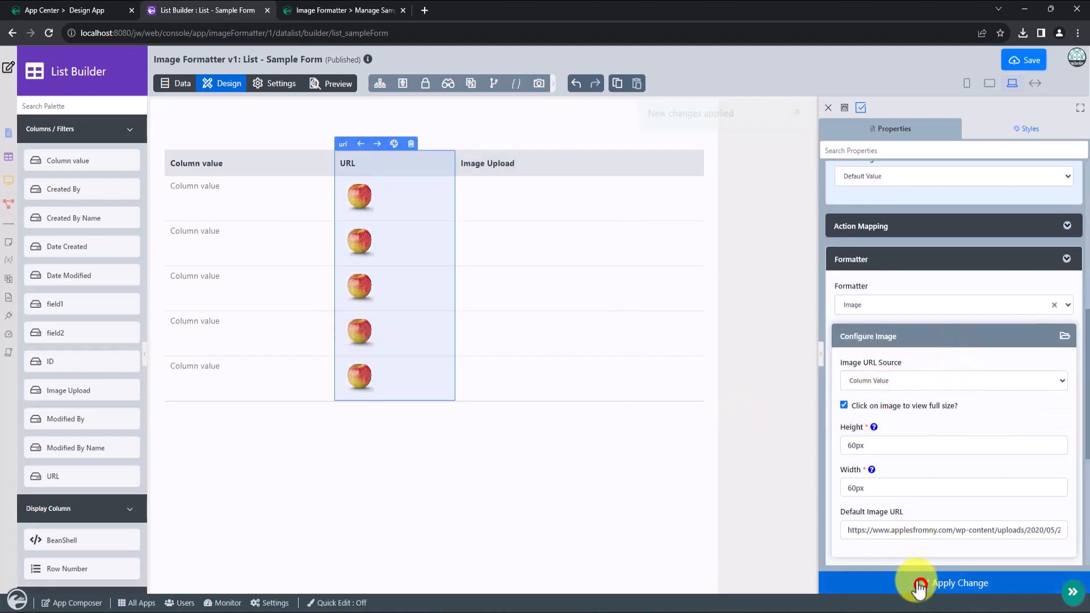
Enable viewing the full-size image on click for the Column value column, apply the change and save the list.
click(263, 227)
scroll(925, 317, down, 8)
click(890, 375)
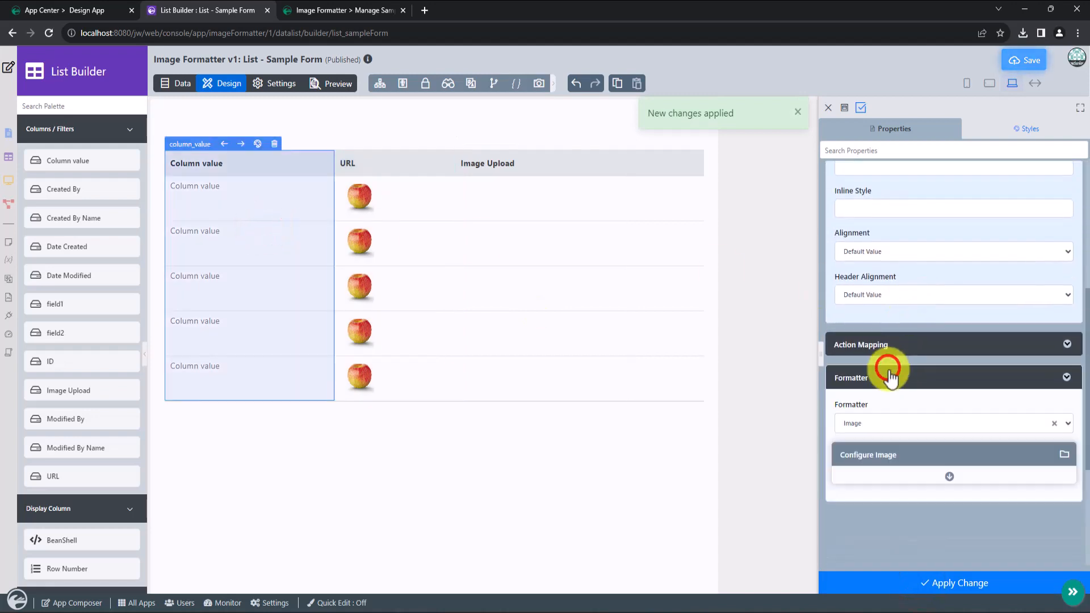
scroll(937, 463, down, 2)
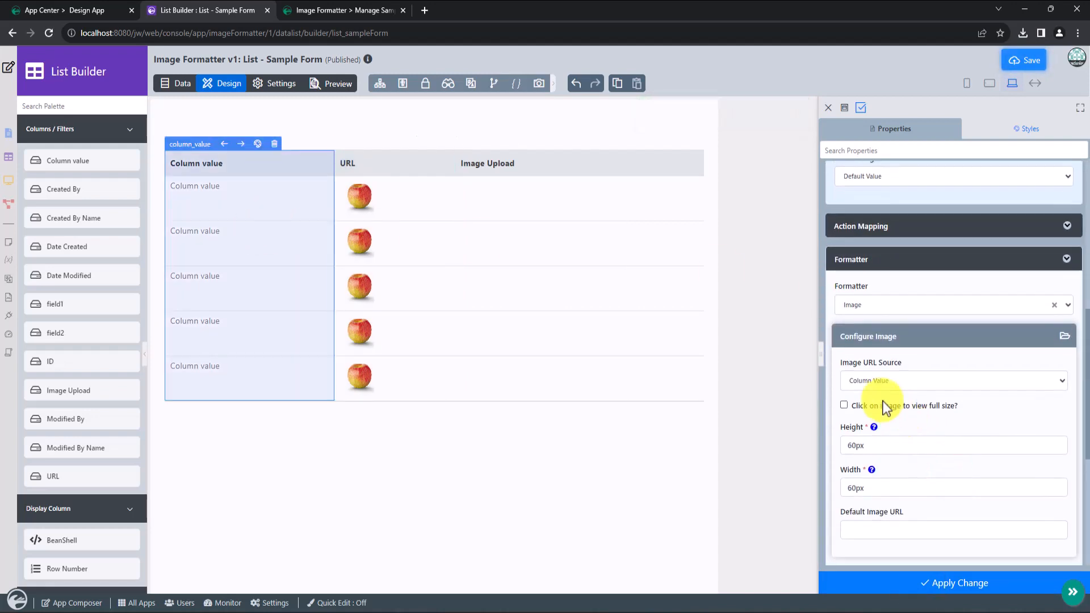
click(844, 404)
click(934, 582)
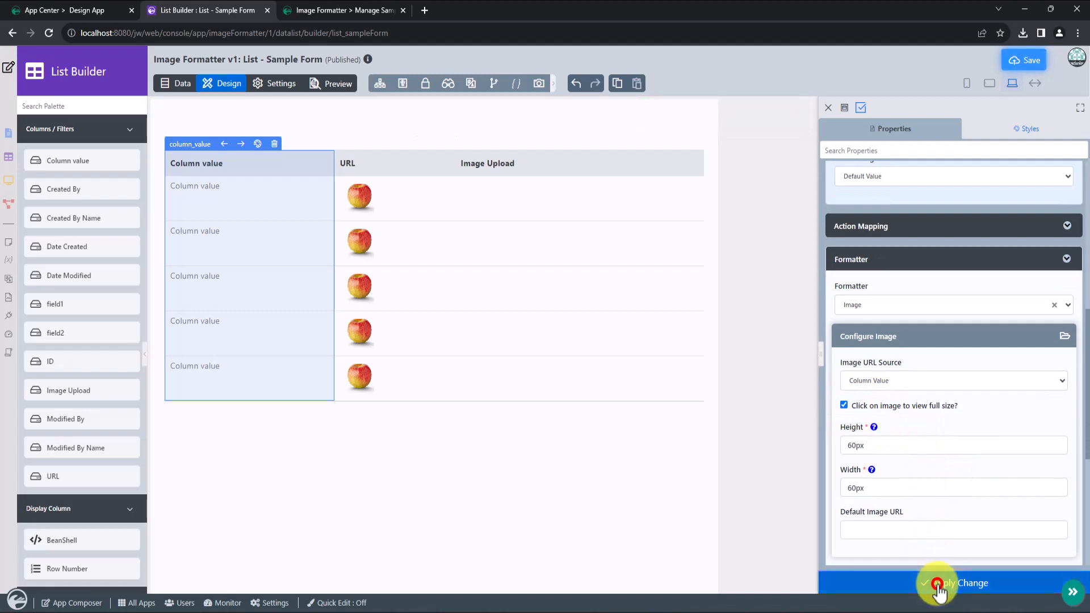
mouse_move(874, 428)
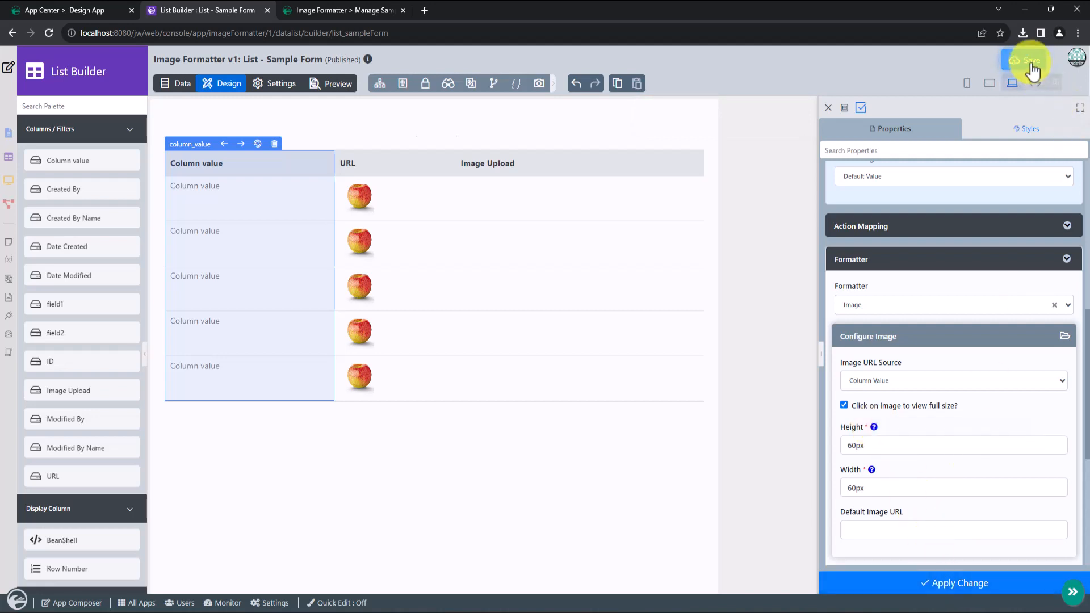
click(1016, 59)
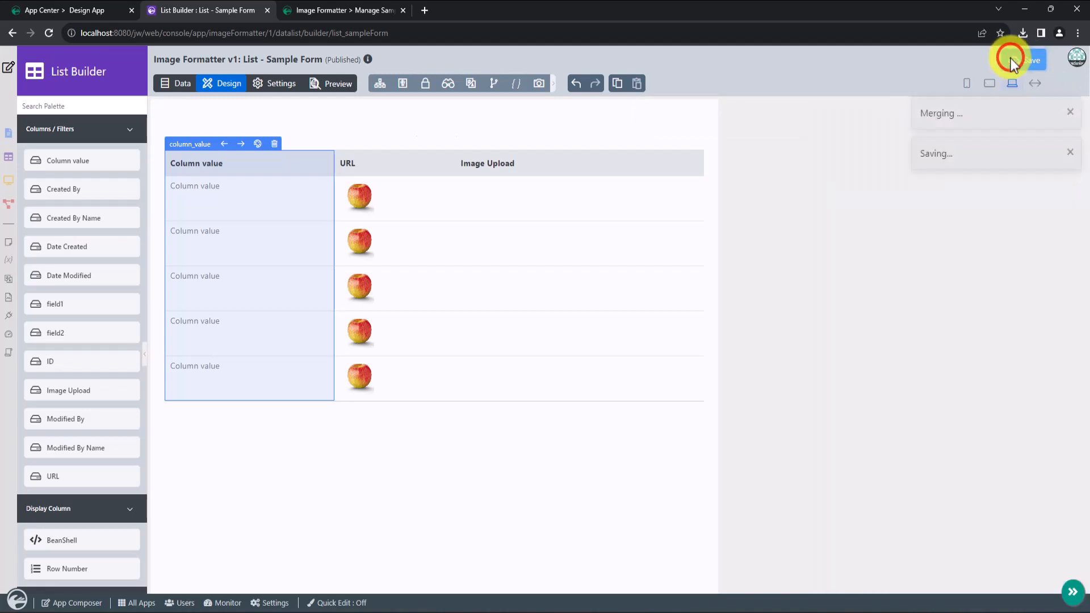
Reload the Manage Sample Form page and view the Column value and Image Upload images full size, closing each one.
click(339, 9)
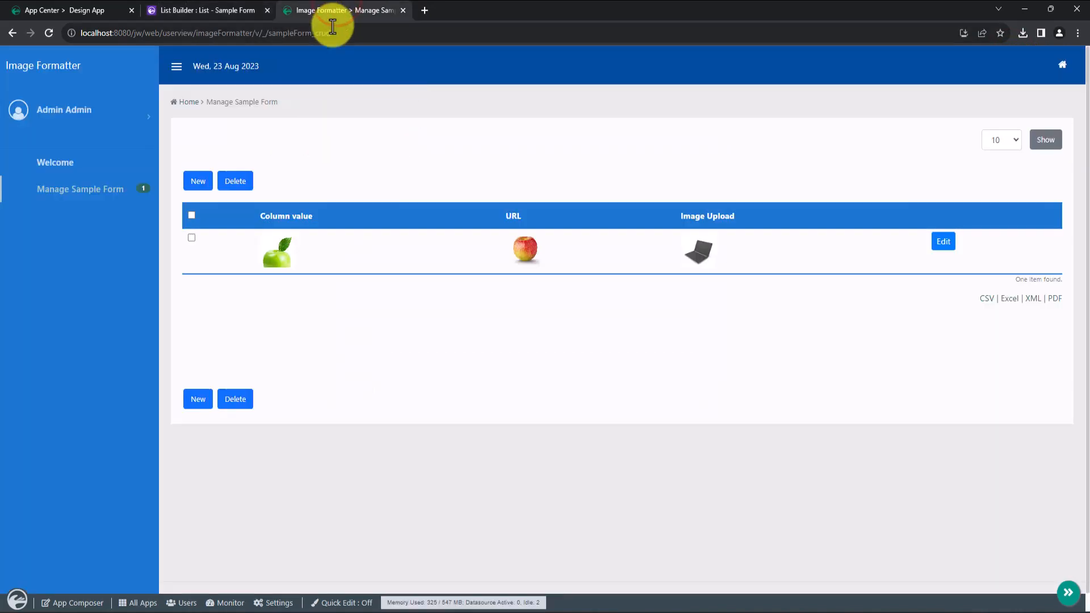
click(333, 27)
key(Return)
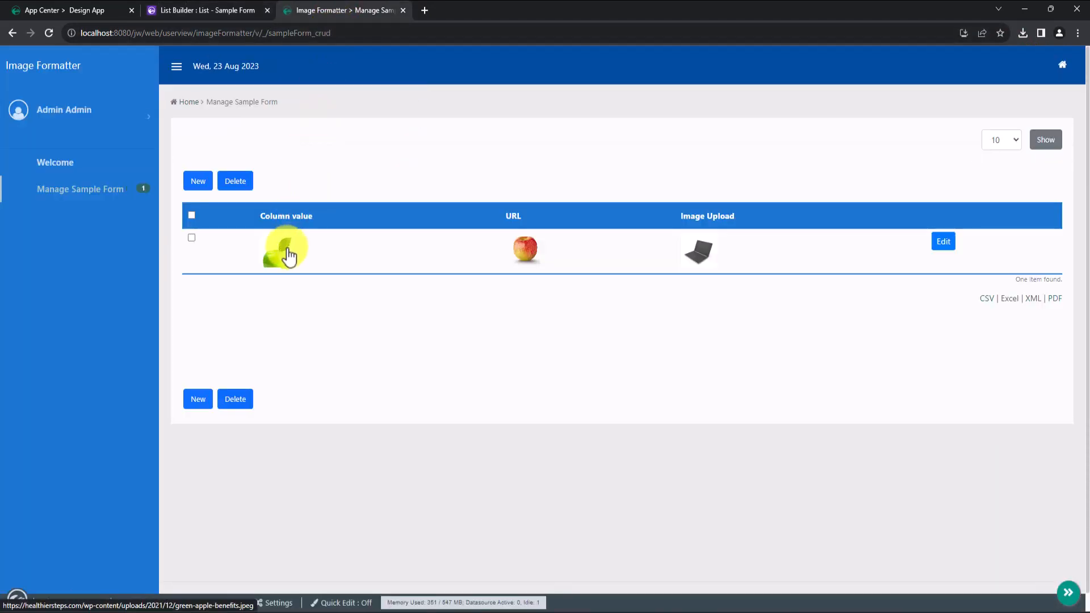
click(287, 253)
click(540, 11)
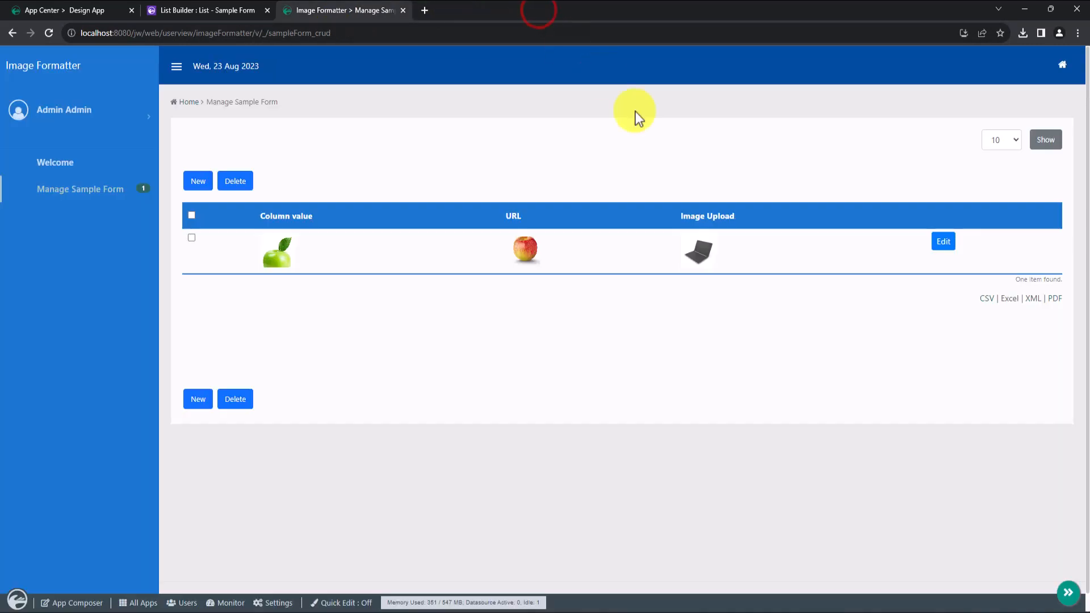
click(707, 250)
click(542, 10)
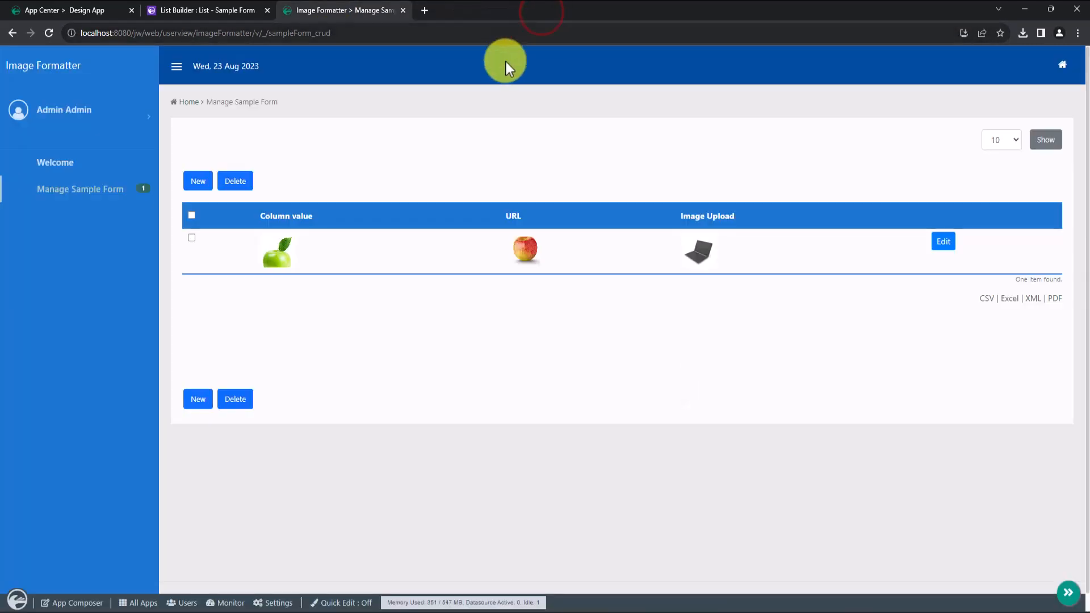